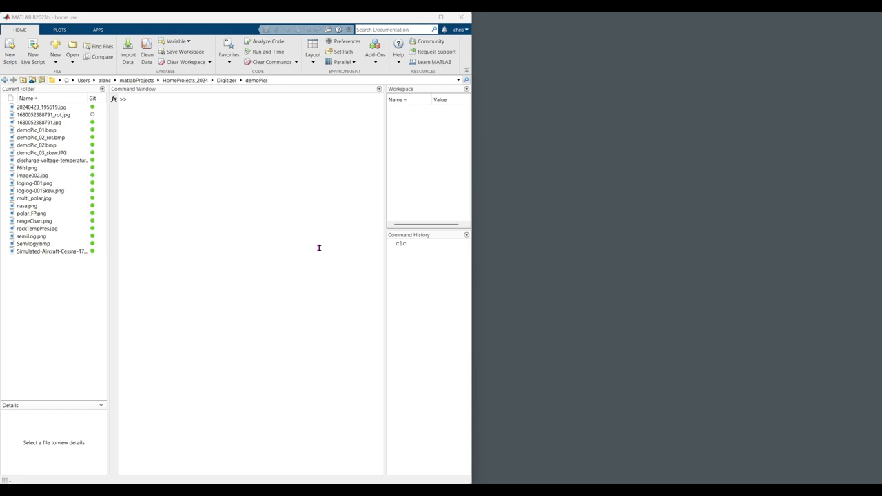
Start the Digitizer app from the APPS gallery and move its window to the right
click(99, 29)
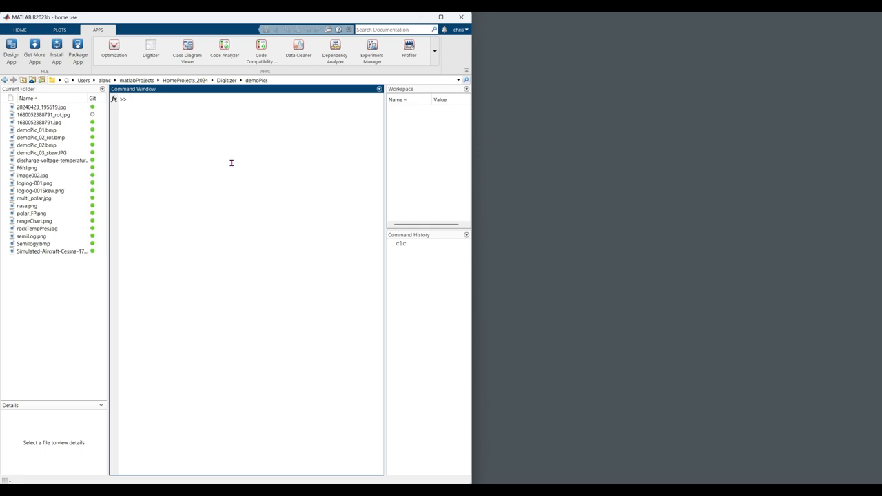
drag(226, 98, 337, 103)
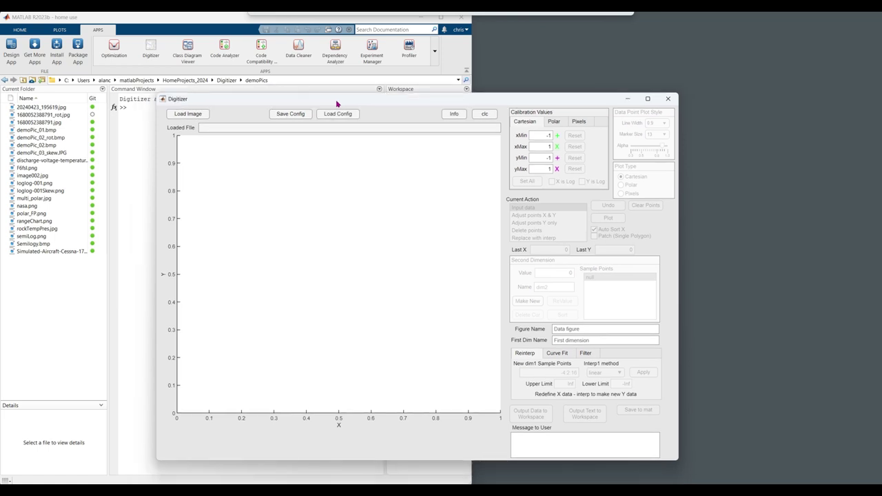
click(192, 114)
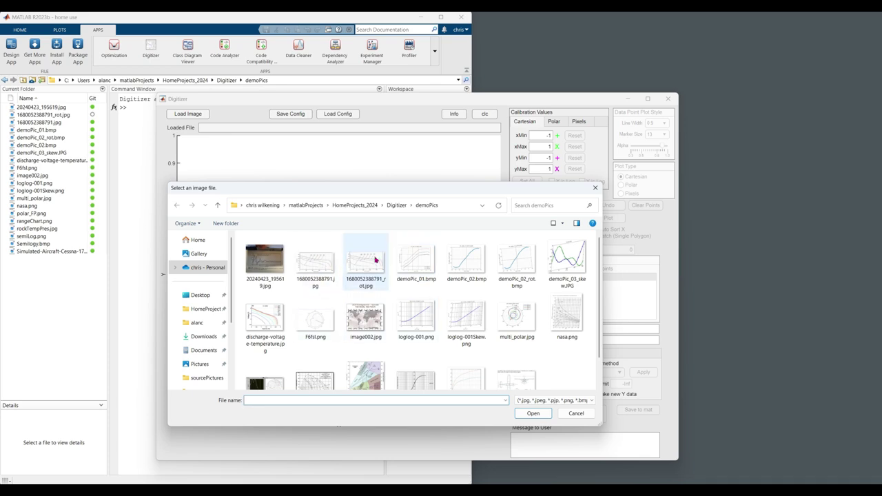
click(375, 260)
click(532, 413)
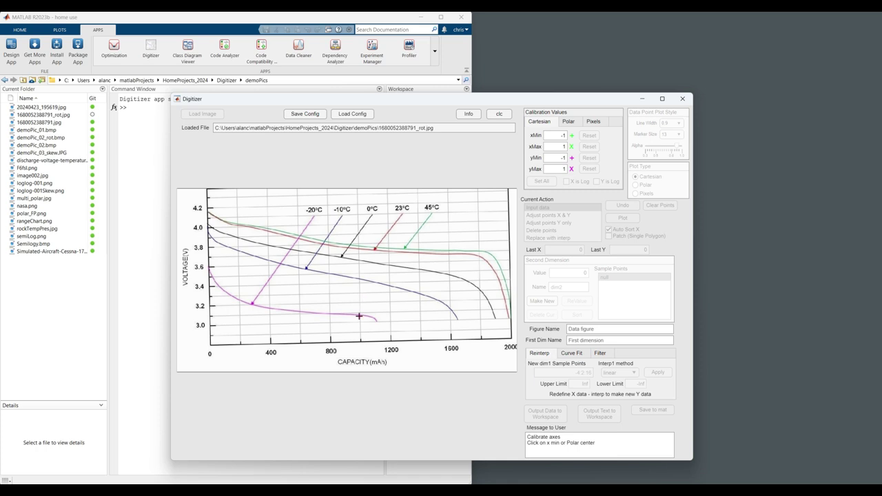
Calibrate Cartesian axes by picking the origin, capacity 2000, and voltages 3.0 and 4.2
drag(420, 101, 404, 95)
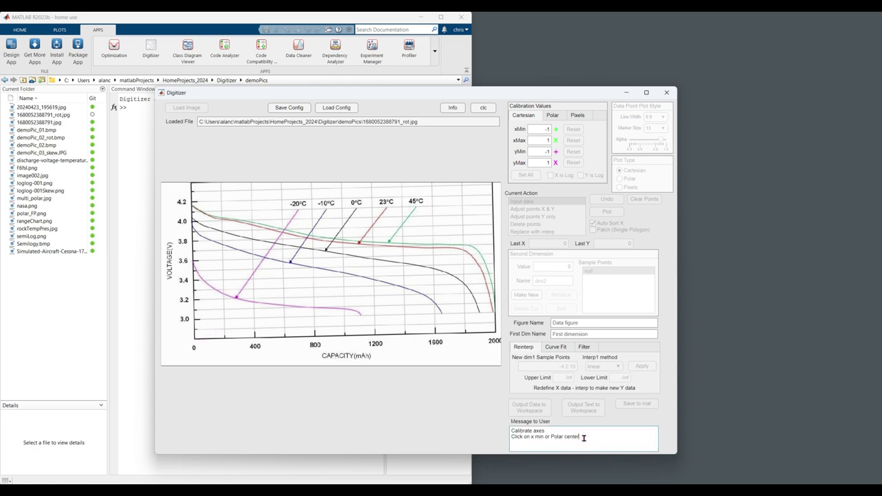
drag(585, 437, 510, 429)
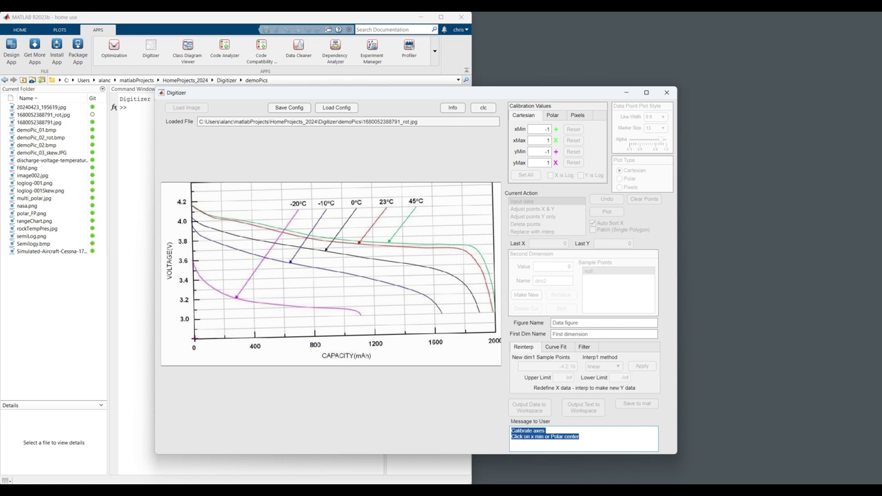
click(195, 339)
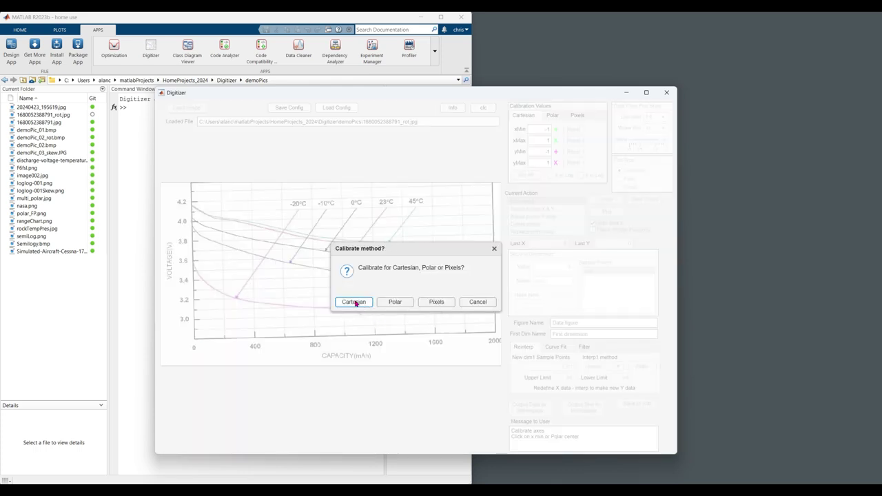
click(355, 303)
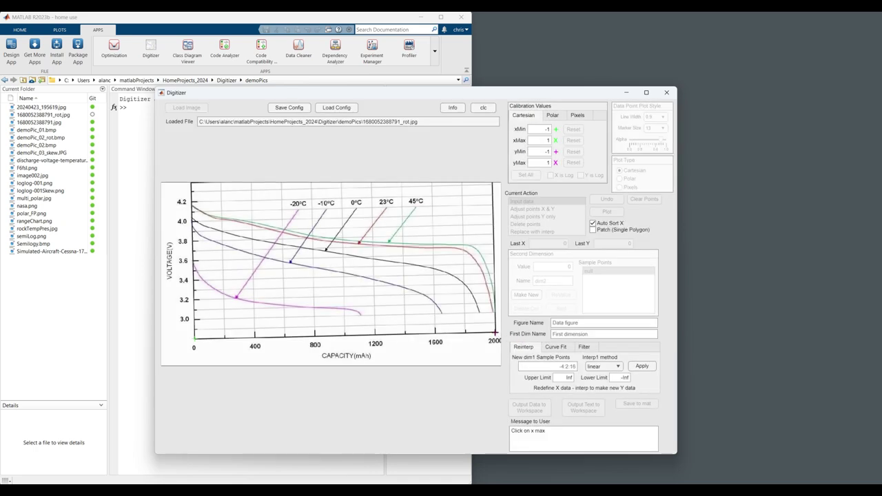
click(495, 333)
click(194, 319)
click(194, 202)
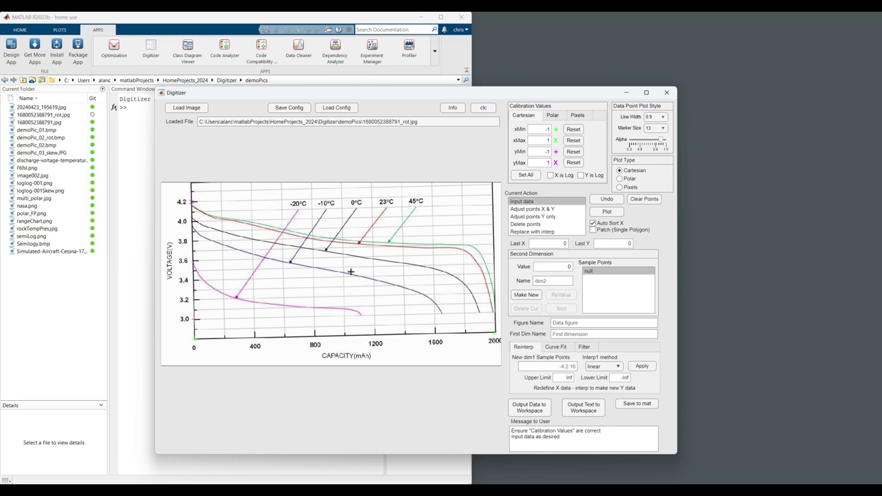
Enter calibration limits x 0–200 and y 3–4.2, re-picking the x and y minimum points
drag(541, 129, 556, 130)
text(0)
click(549, 141)
text(200)
mouse_move(539, 152)
mouse_down()
mouse_move(551, 152)
mouse_move(551, 163)
mouse_up()
text(4.2)
click(556, 130)
click(556, 150)
drag(576, 94, 590, 86)
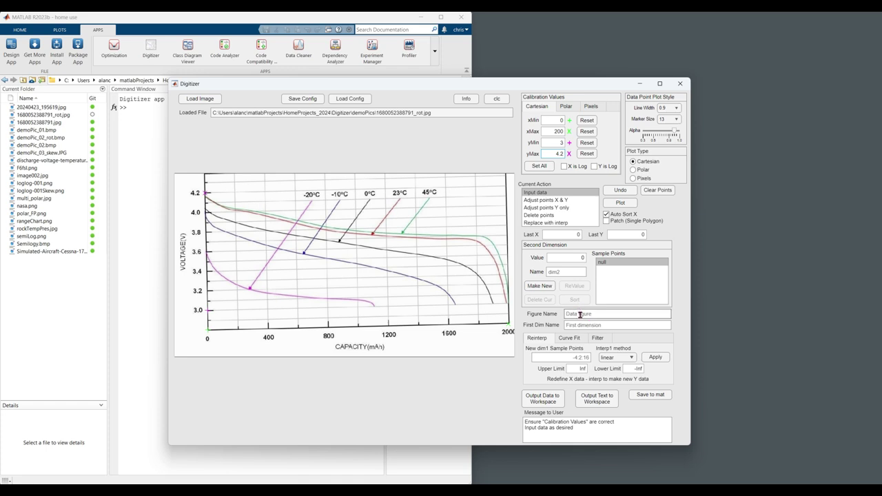
Name the figure Volts, the first dimension Capacity and the second dimension temp
click(580, 315)
text(temp data)
key(Tab)
text(C)
click(566, 271)
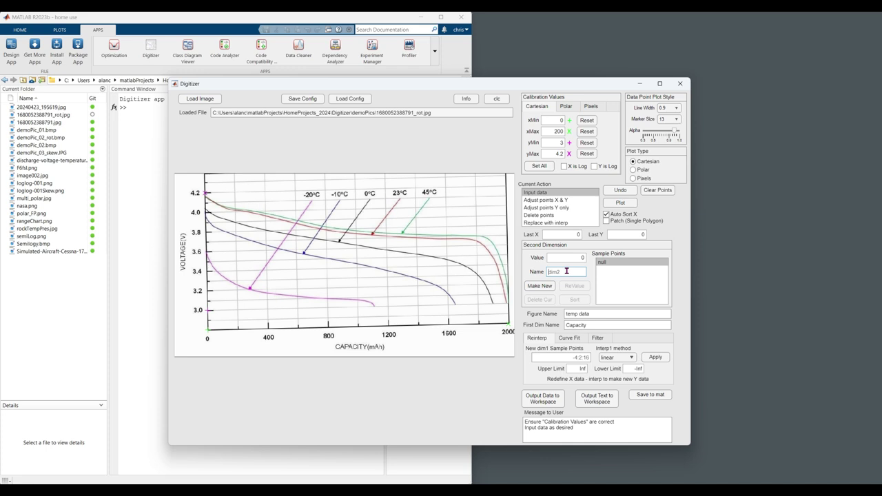
text(temp)
double_click(571, 313)
text(Volts)
Create a 45 temp sample and trace the start of the 45°C curve, fixing one point
text(45)
click(540, 286)
click(207, 196)
drag(221, 204, 325, 226)
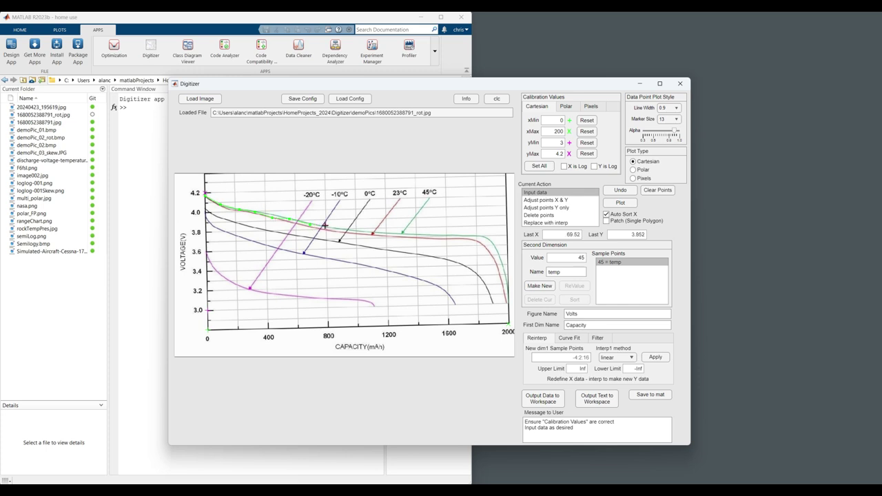
click(551, 200)
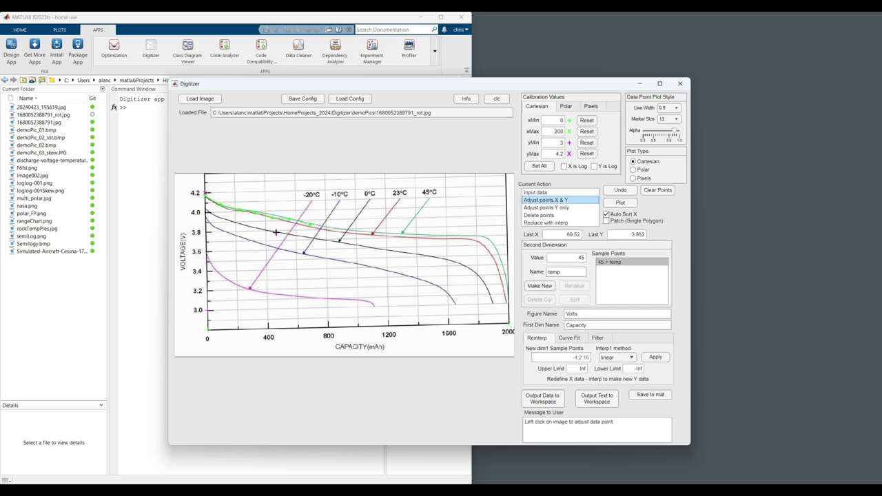
click(275, 215)
click(535, 200)
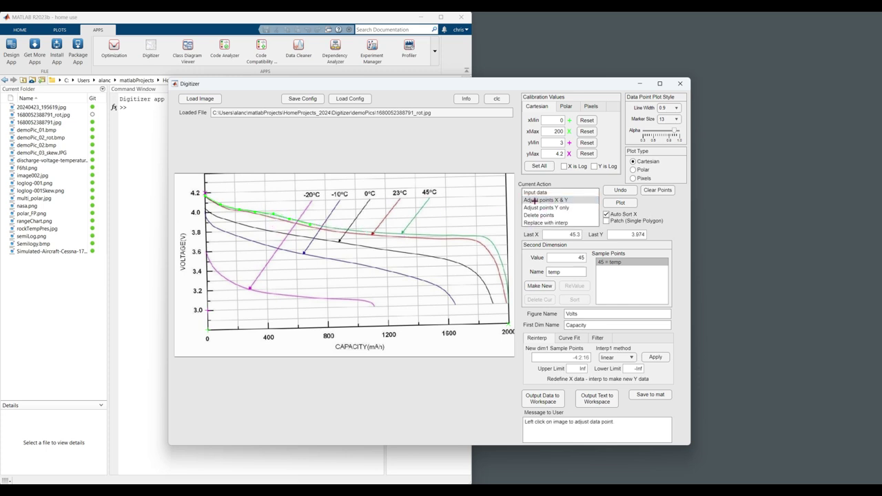
Add points along the rest of the 45°C curve through its steep drop near 2000 mAh
click(340, 230)
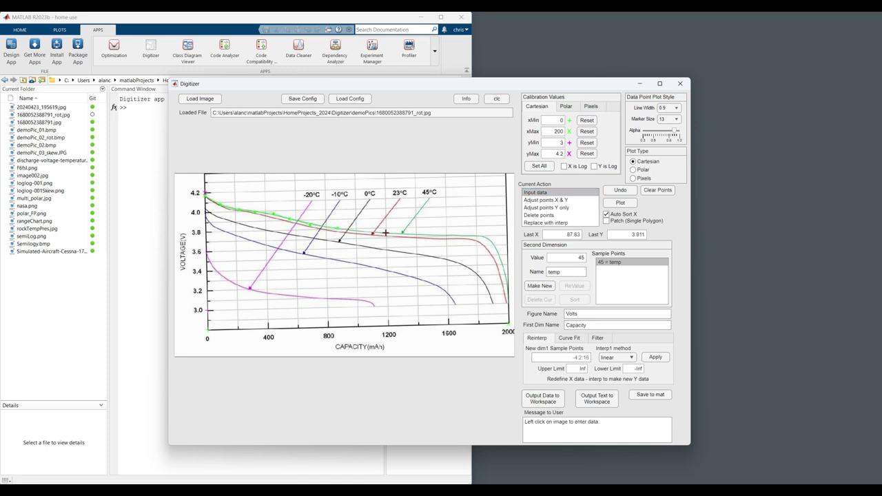
click(364, 232)
click(430, 234)
click(467, 235)
click(486, 239)
click(499, 252)
click(505, 267)
click(507, 287)
click(508, 301)
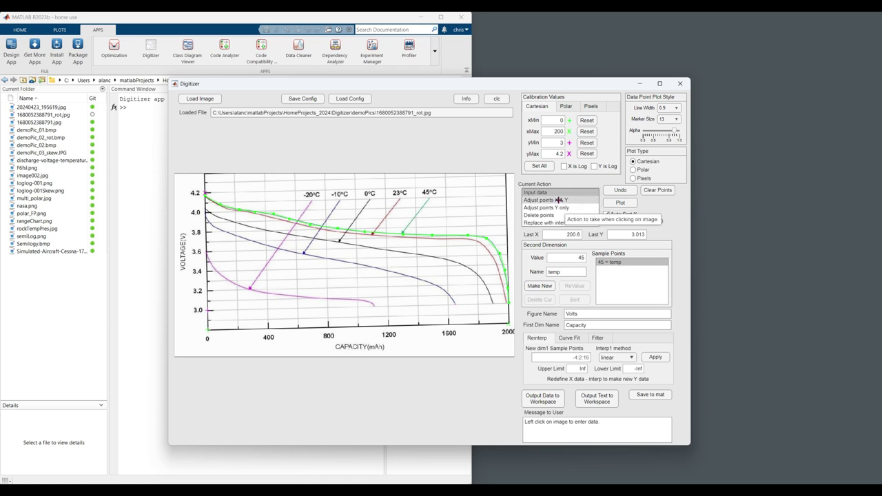
Create a 0 temp sample and digitize the upper section of the 0°C curve
double_click(580, 257)
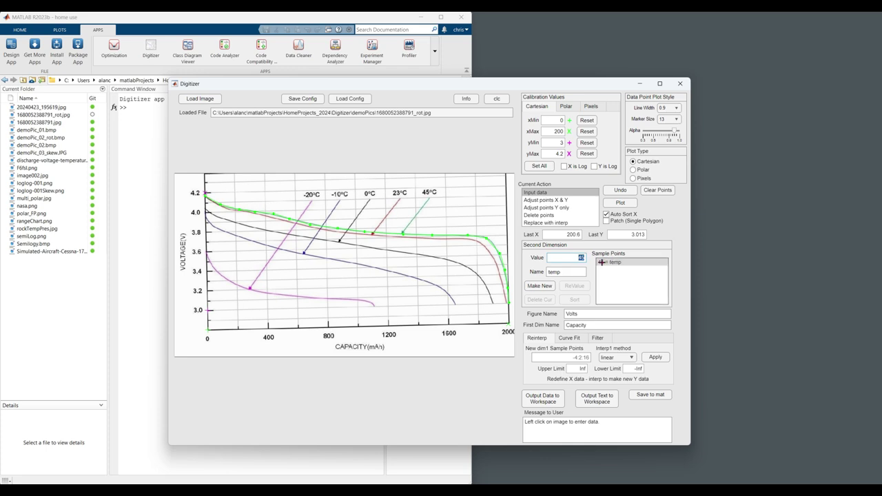
text(0)
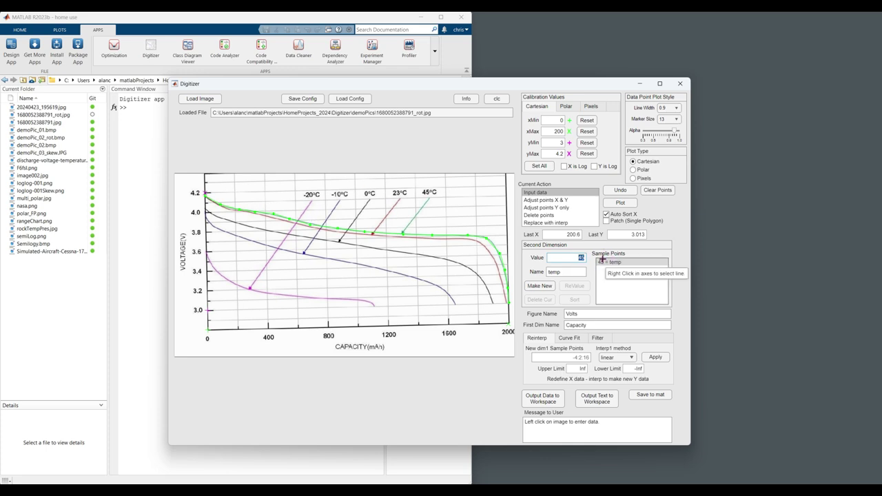
click(539, 285)
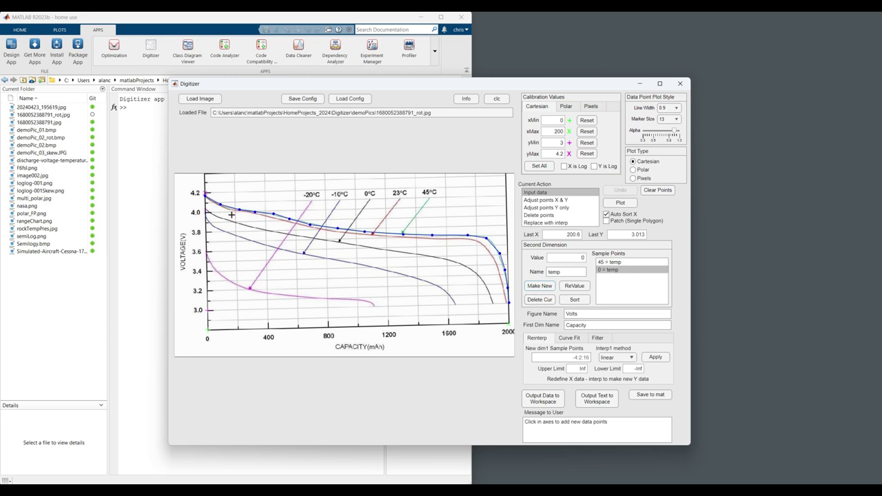
click(206, 209)
click(218, 217)
click(246, 225)
click(266, 231)
click(293, 237)
Continue digitizing the 0°C curve through its middle down to its end point
click(324, 243)
click(369, 250)
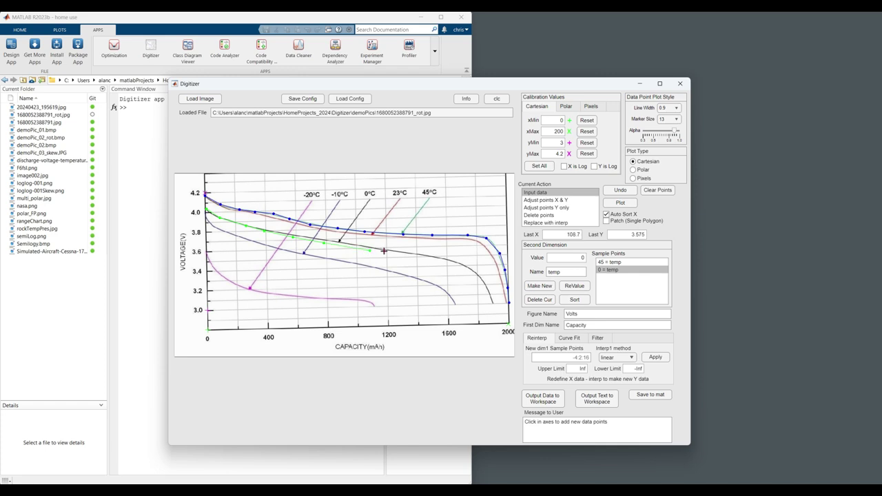
click(394, 253)
click(415, 255)
click(447, 261)
click(469, 267)
click(488, 286)
click(492, 301)
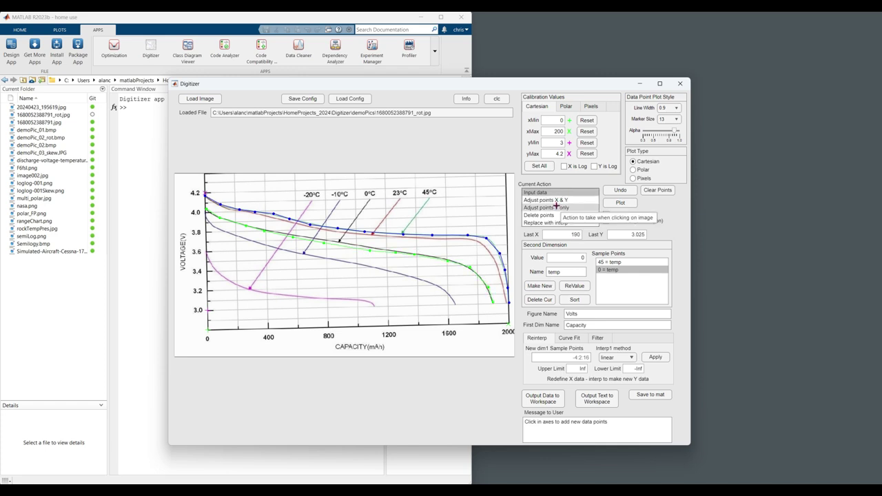
Move misplaced 0°C curve points back onto the line with X & Y adjustment
click(556, 206)
click(556, 199)
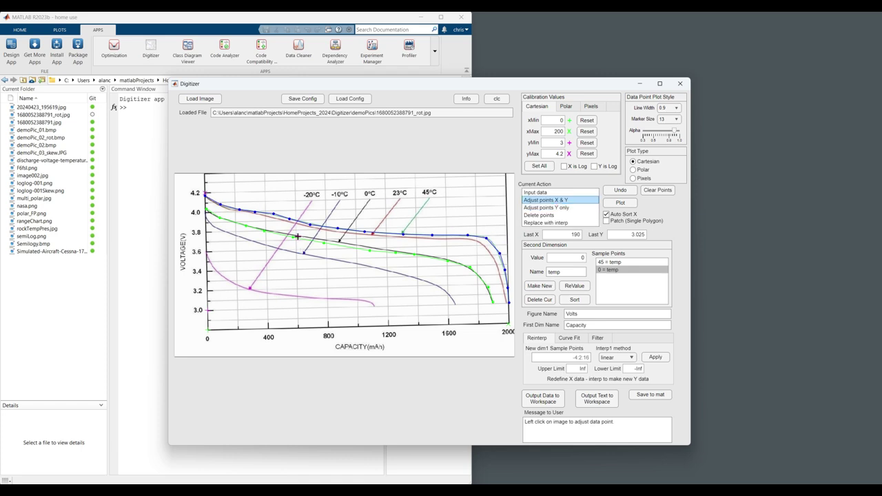
click(296, 237)
click(368, 248)
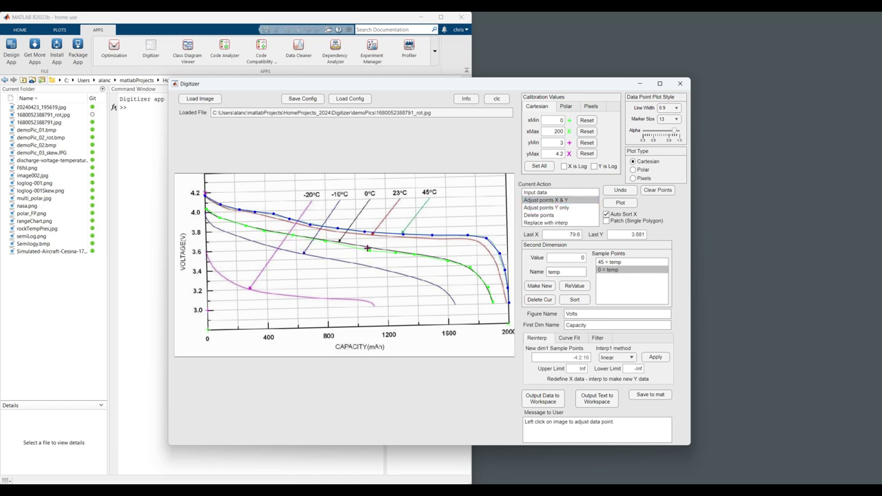
click(379, 248)
drag(568, 84, 469, 90)
Plot both temperature curves in the Volts figure and enlarge it for review
click(523, 211)
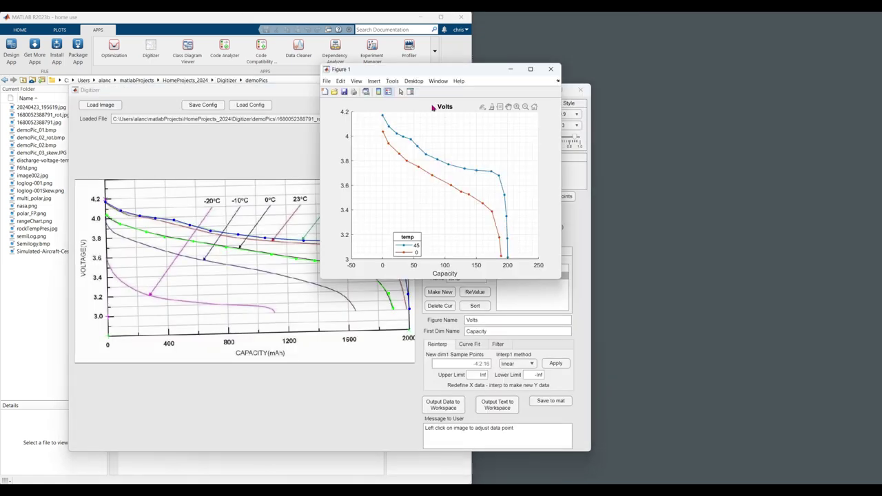
drag(417, 62, 668, 115)
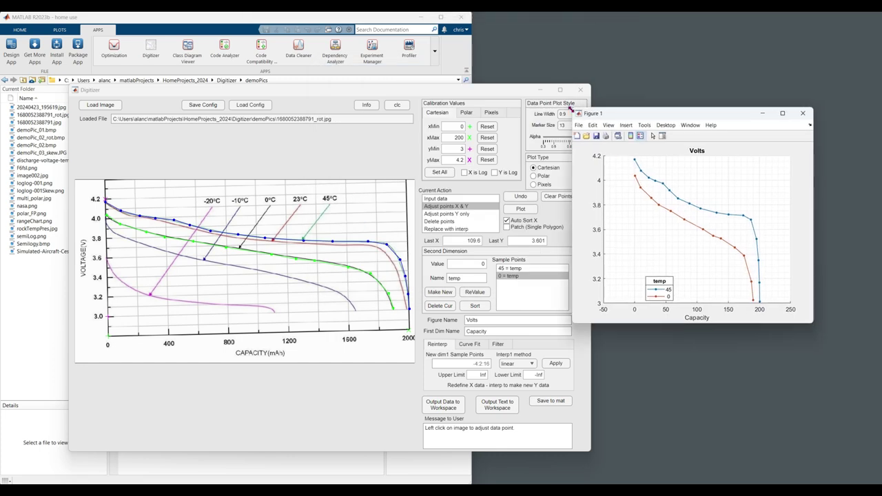
drag(569, 110, 567, 176)
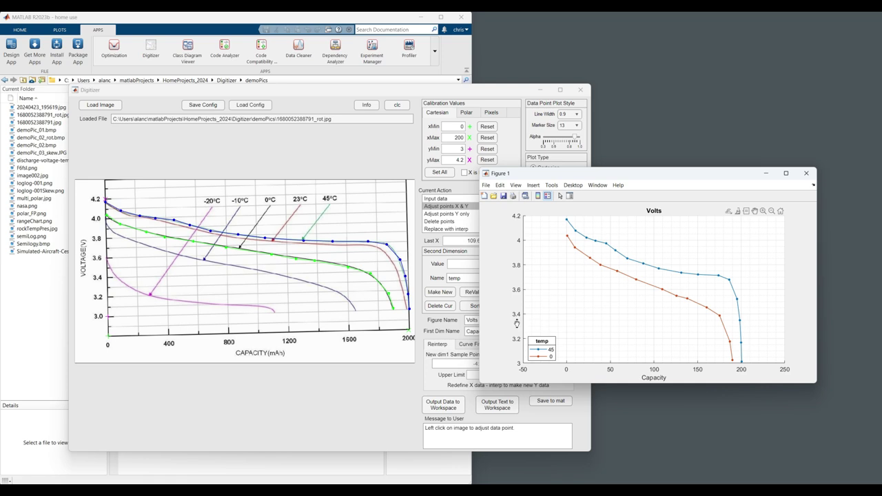
Change the capacity maximum to 2000, replot the Volts figure, then close it
click(460, 137)
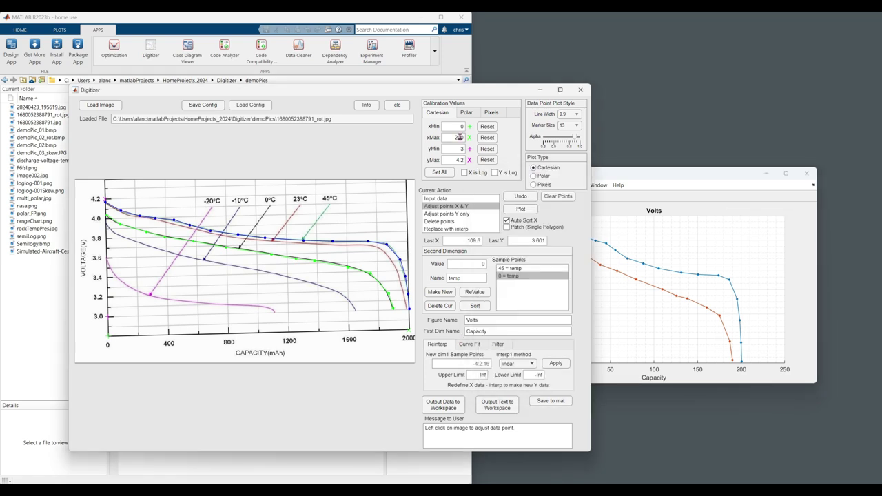
text(0)
click(807, 173)
click(806, 173)
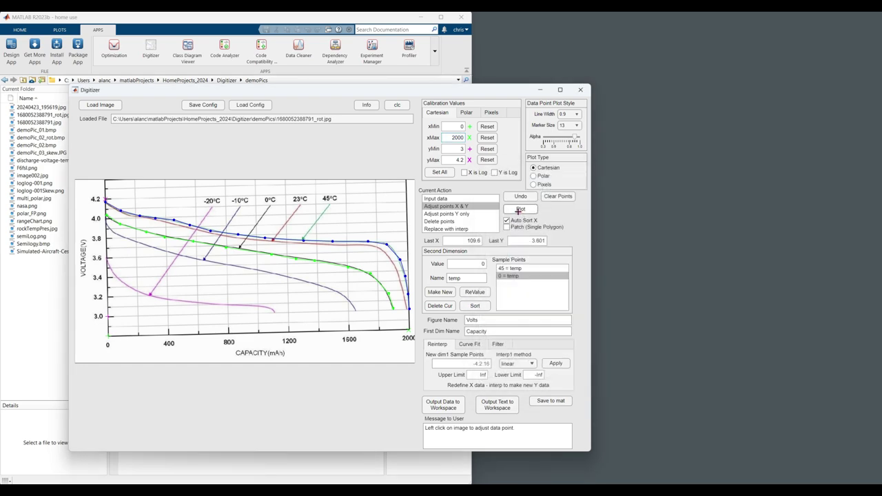
click(520, 210)
drag(441, 80, 608, 163)
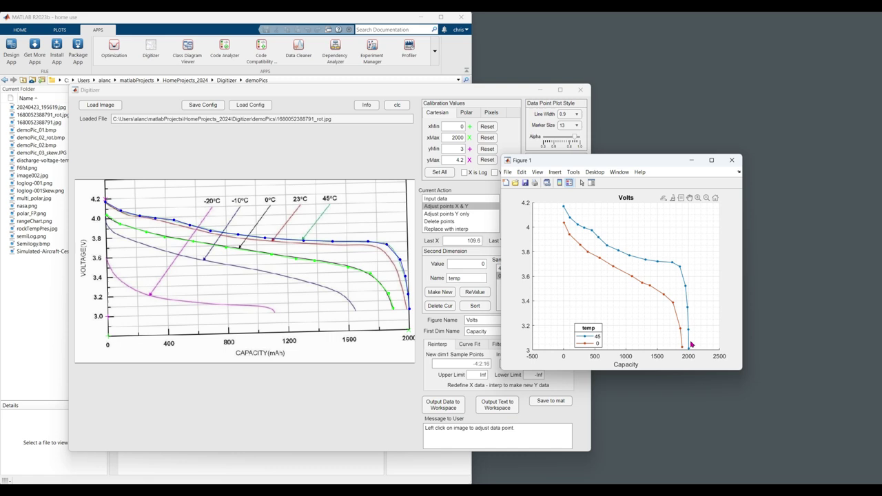
click(732, 160)
drag(357, 90, 560, 96)
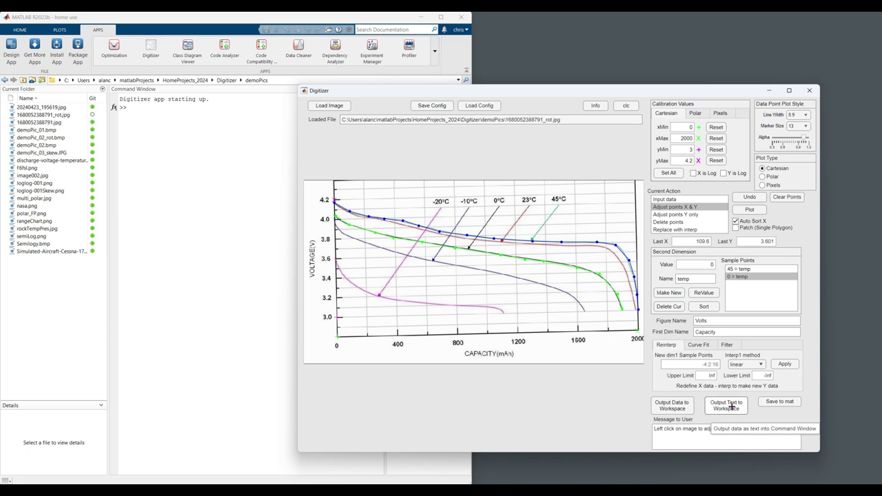
Print the digitized curves as text and review the Dim 1 and Dim 2 rows
click(731, 407)
scroll(207, 310, up, 5)
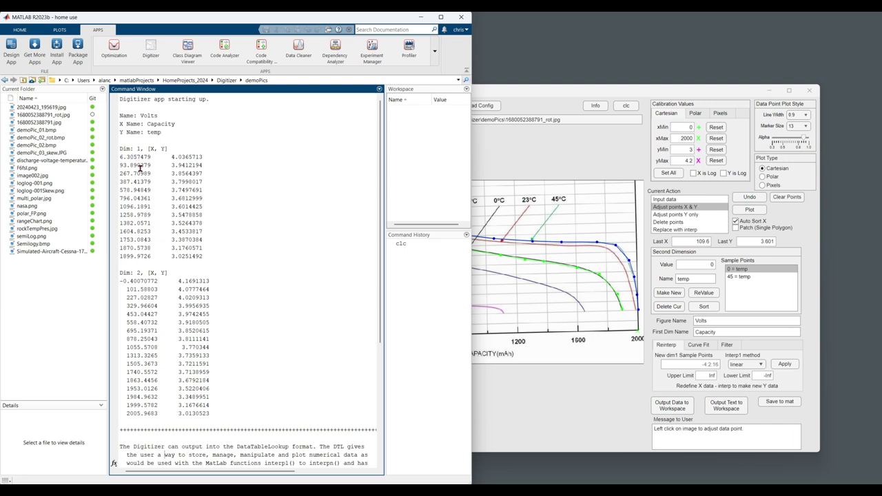
drag(155, 257, 131, 162)
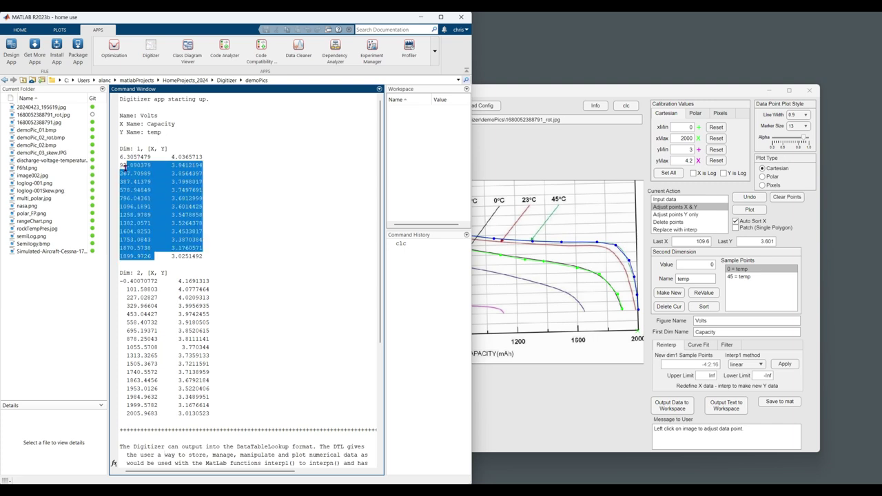
click(133, 167)
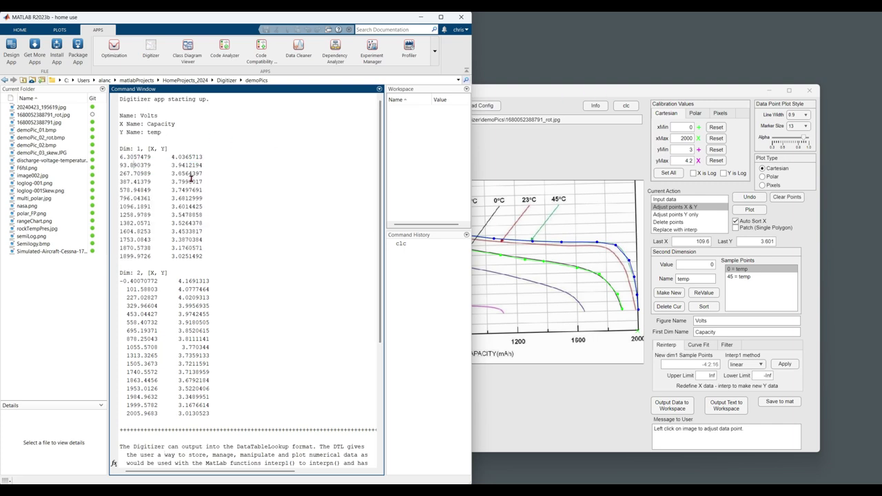
drag(127, 157, 147, 409)
click(147, 412)
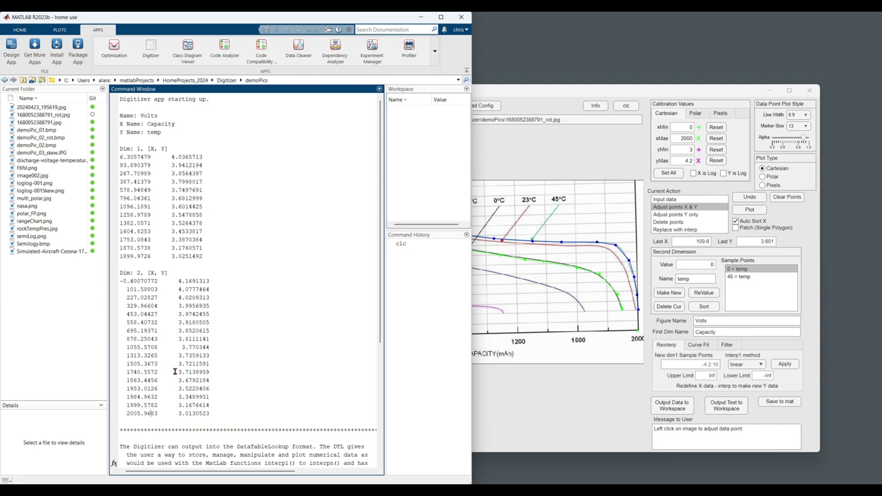
drag(582, 92, 594, 93)
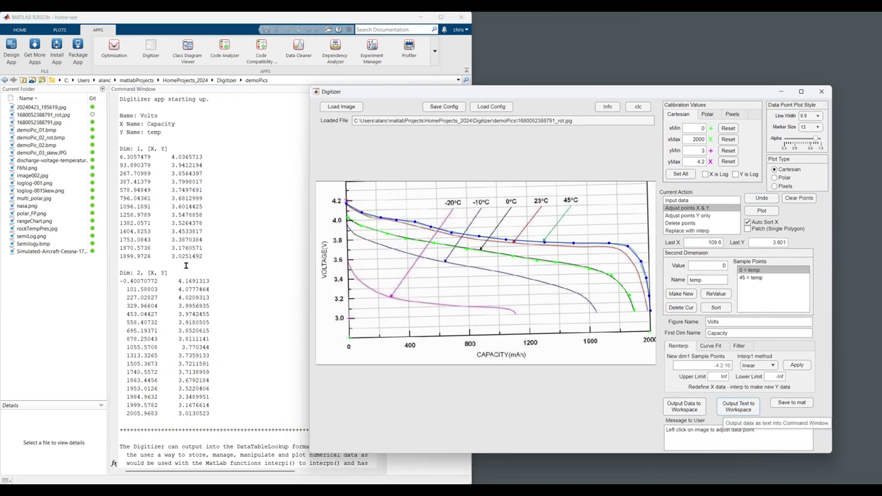
Clear the Command Window with clc
click(251, 225)
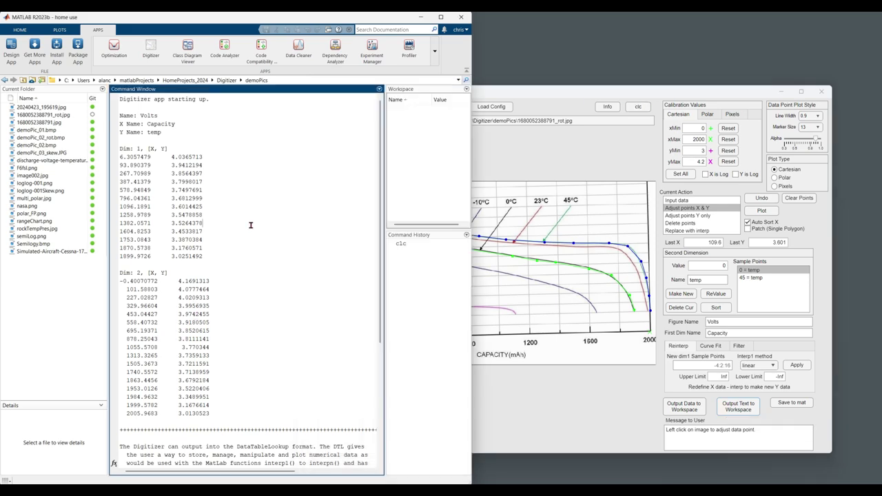
text(clc)
key(Return)
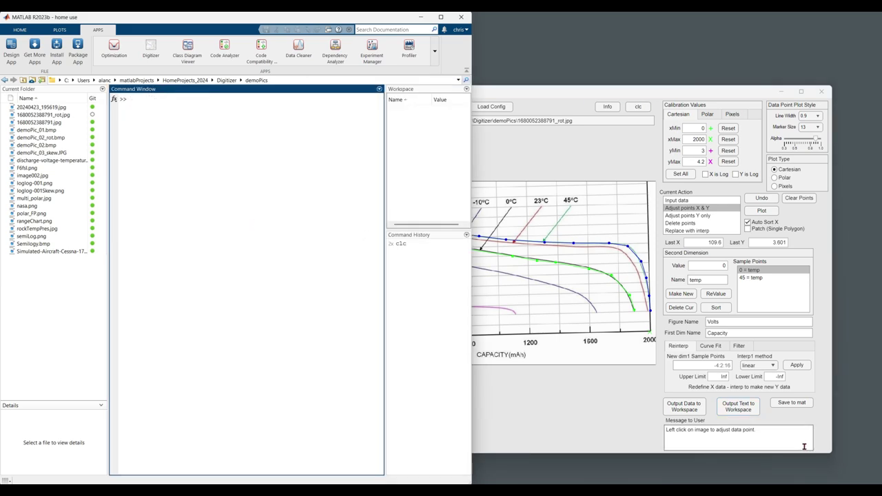
Export the digitized data to the workspace as out and display it in the Command Window
click(647, 398)
click(676, 408)
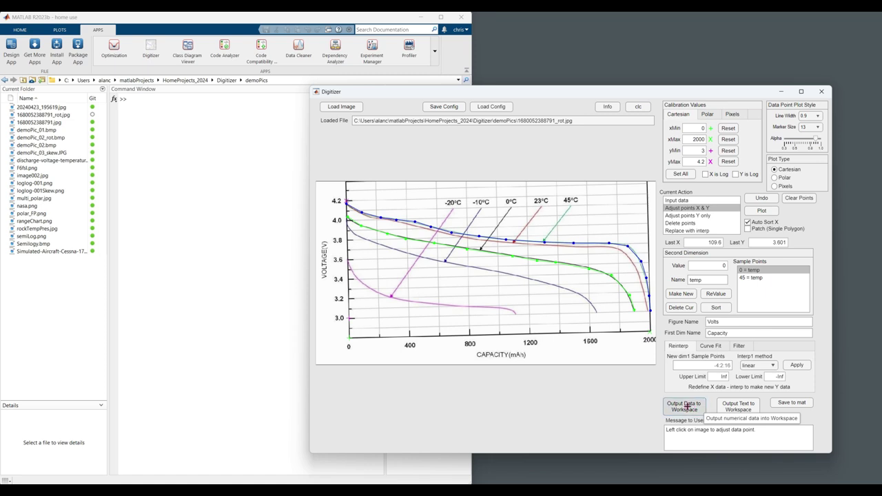
click(203, 207)
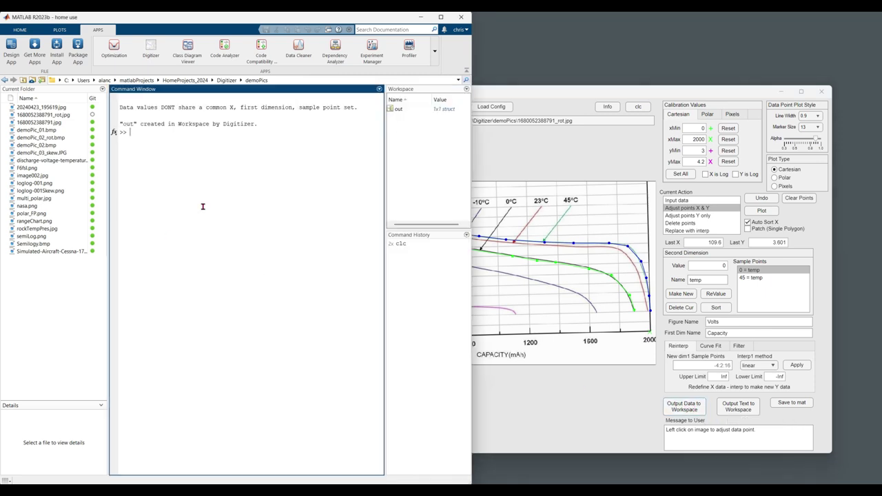
text(jo)
text(out)
key(Return)
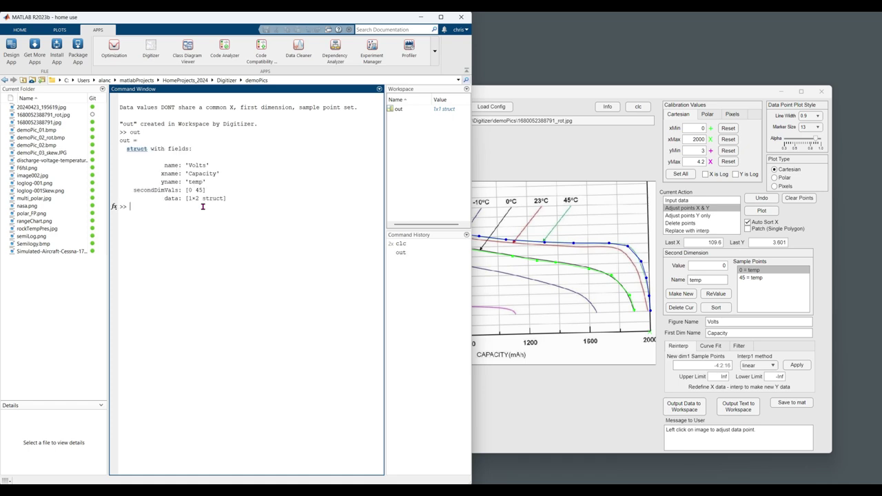
text(out)
key(BackSpace)
key(BackSpace)
key(BackSpace)
drag(521, 94, 490, 98)
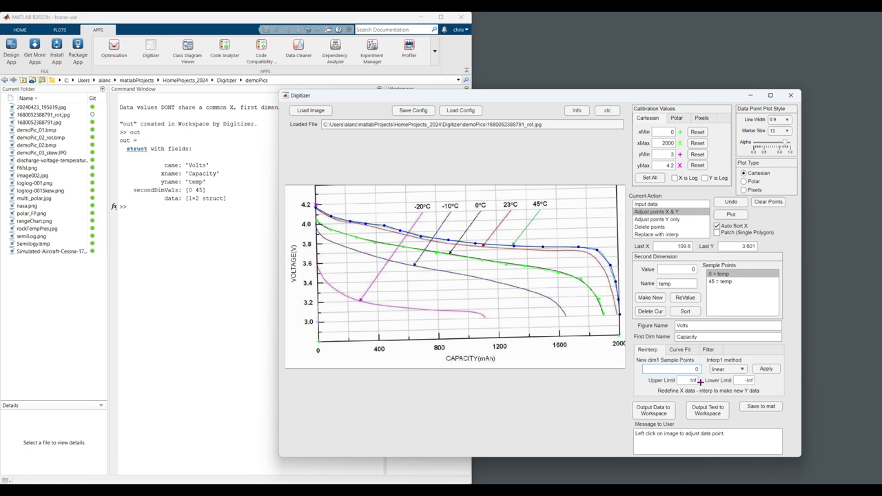
Reinterpolate the curves at capacities 0:50:2000 with lower limit 3, then clear the console
text(:50:2000)
drag(741, 381, 758, 378)
text(3)
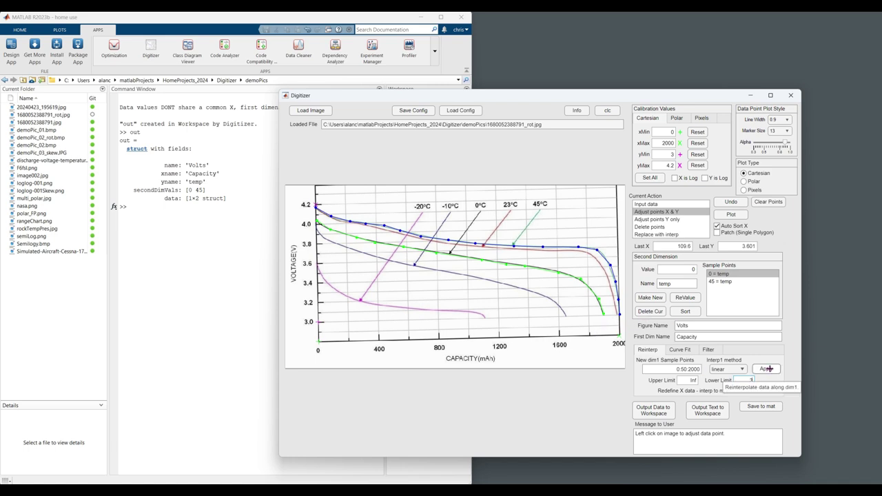
click(767, 368)
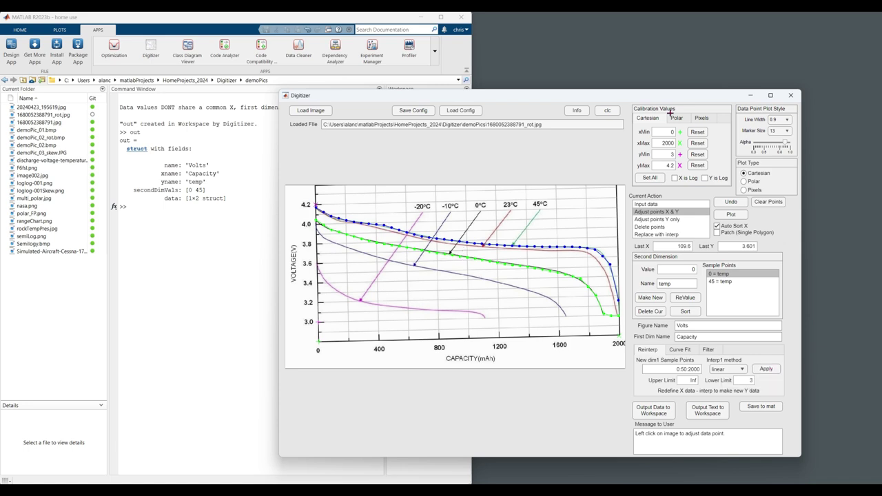
click(605, 113)
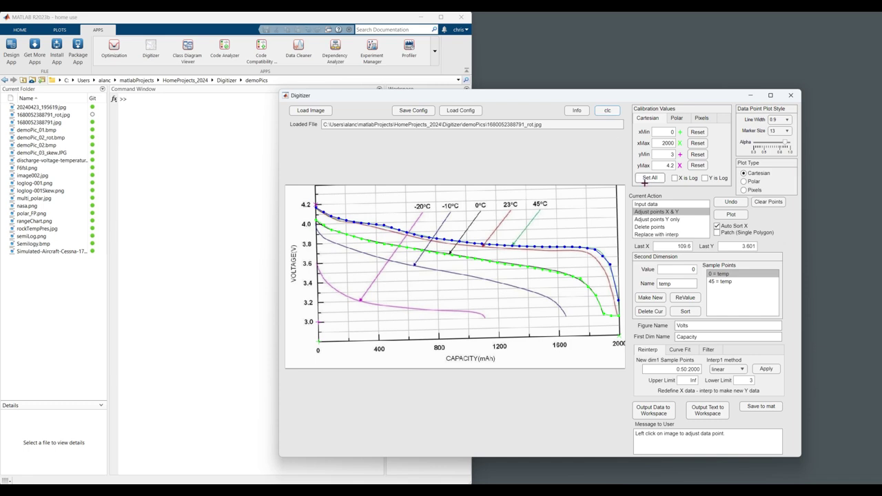
Re-export the data to the workspace as out and display out and its 41×2 depValues
click(656, 412)
click(189, 187)
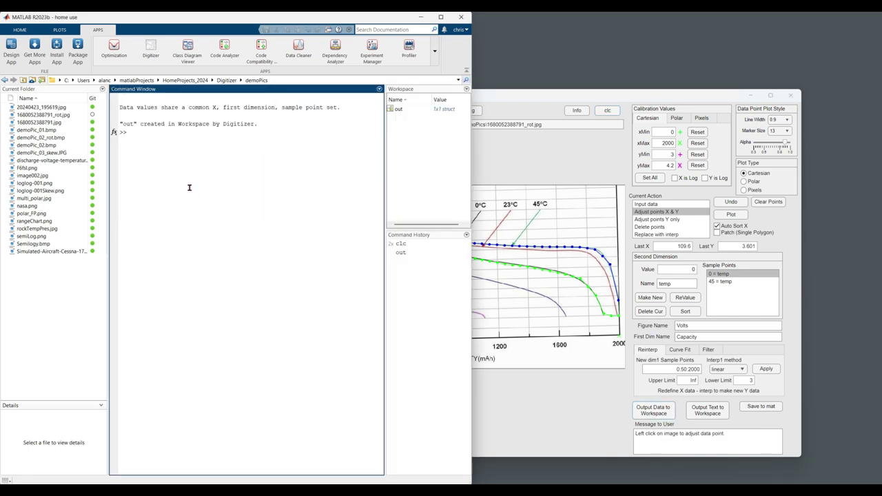
text(out)
key(Return)
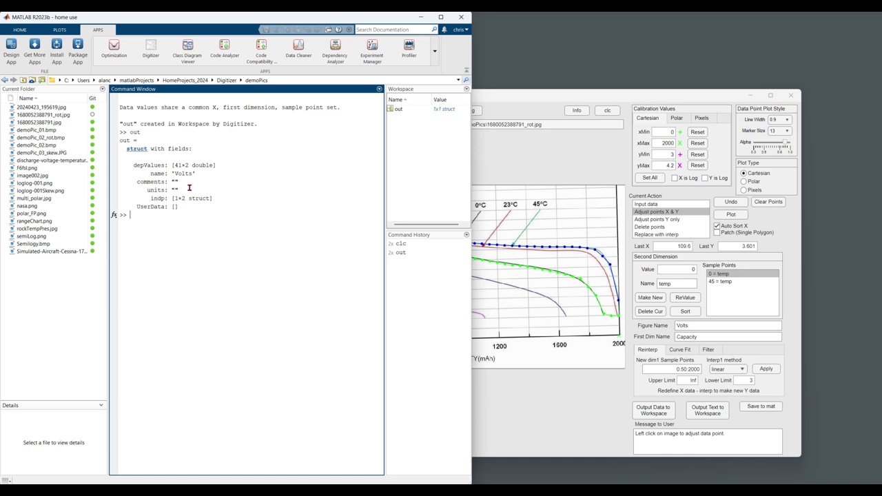
text(out.depValues)
key(Return)
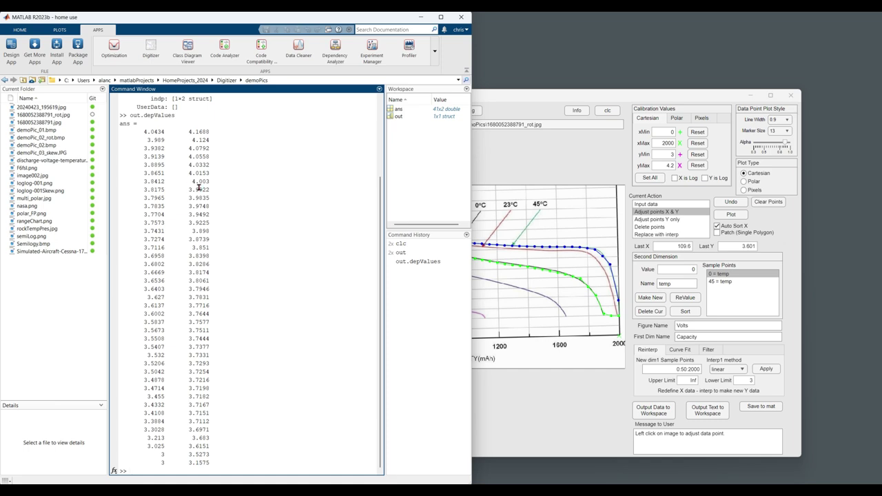
Display the out struct again, then list out.indp and out.indp(:)
click(525, 102)
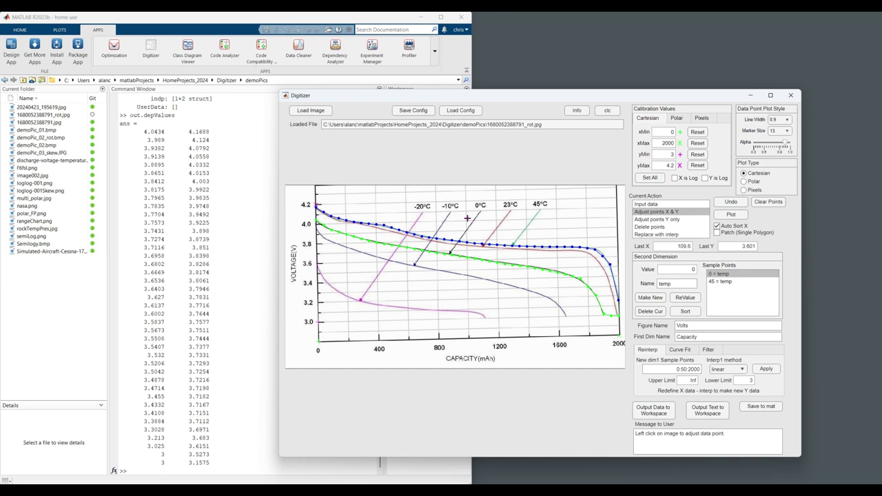
click(215, 287)
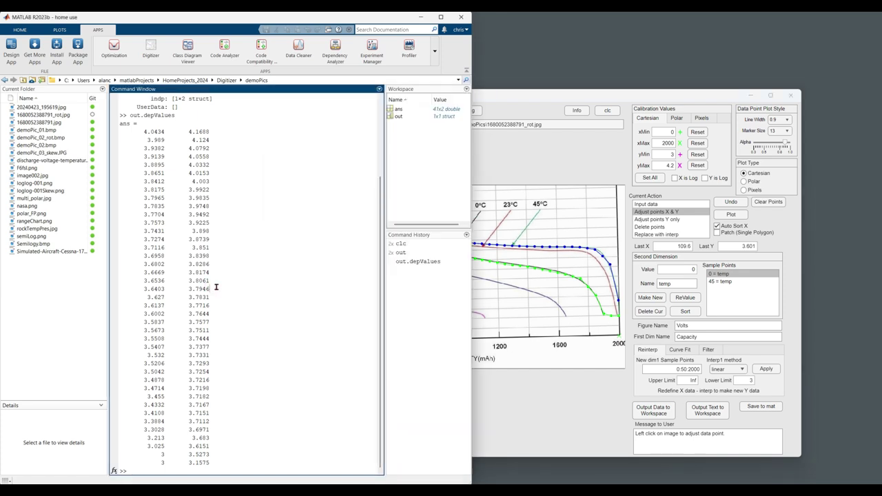
text(out)
key(Return)
text(out.)
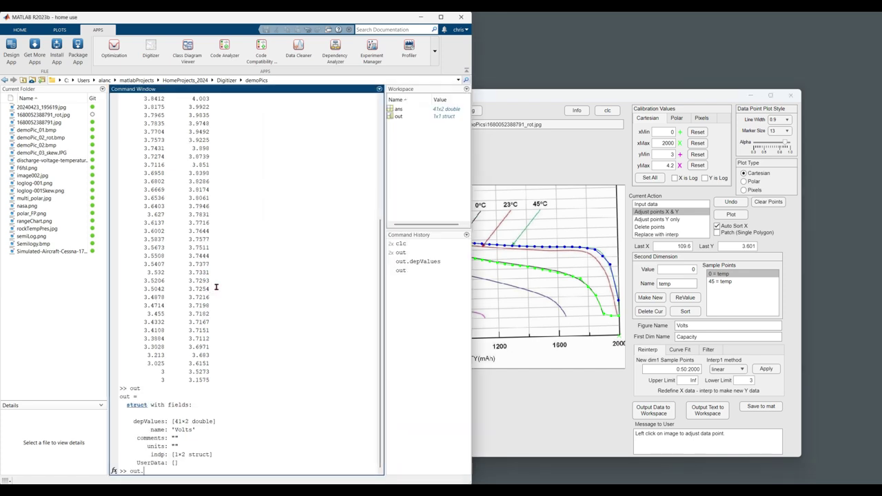
key(Return)
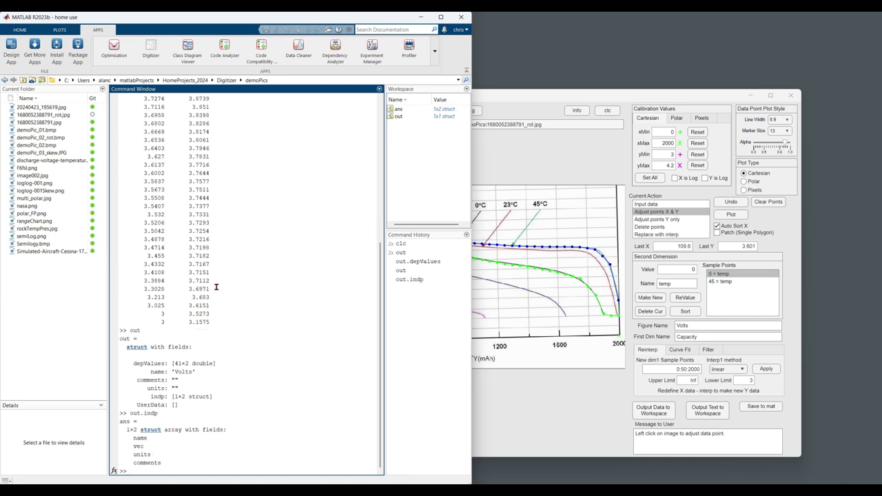
key(Up)
text((:))
key(Return)
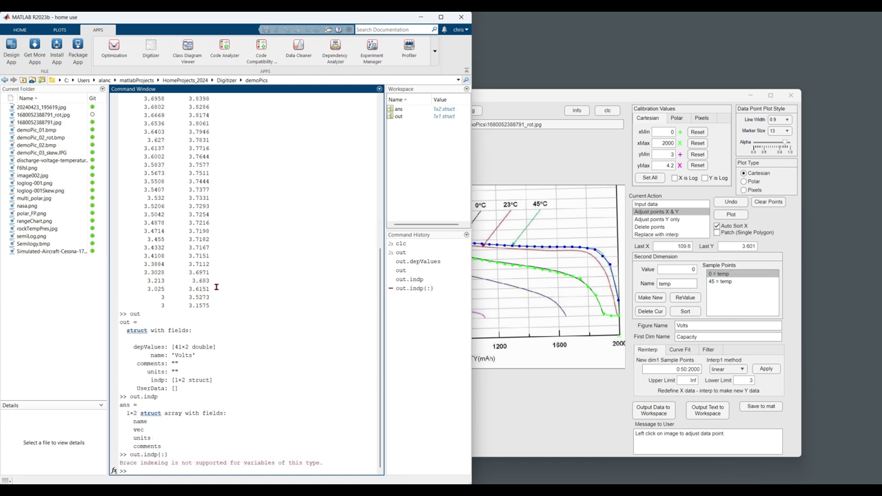
key(Up)
key(Up)
text((:))
key(Return)
Show the indp names Capacity and temp and their vectors 0:50:2000 and [0 45]
key(Up)
key(BackSpace)
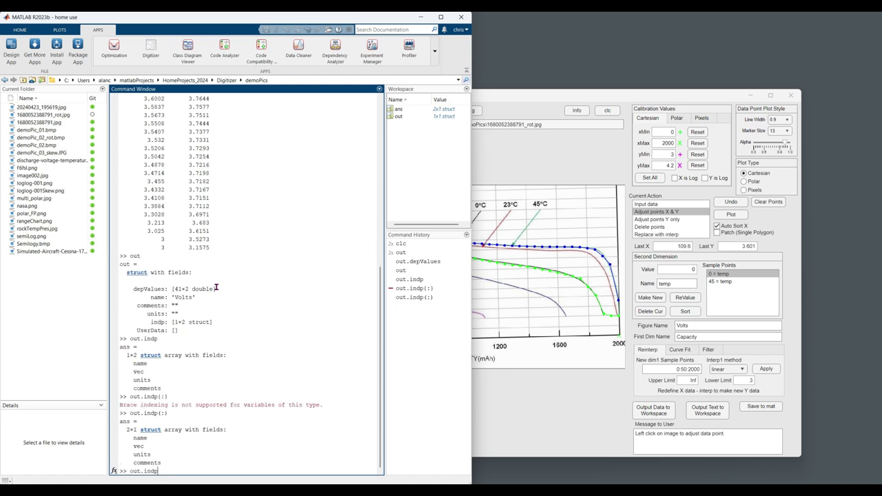
text(.name)
key(Return)
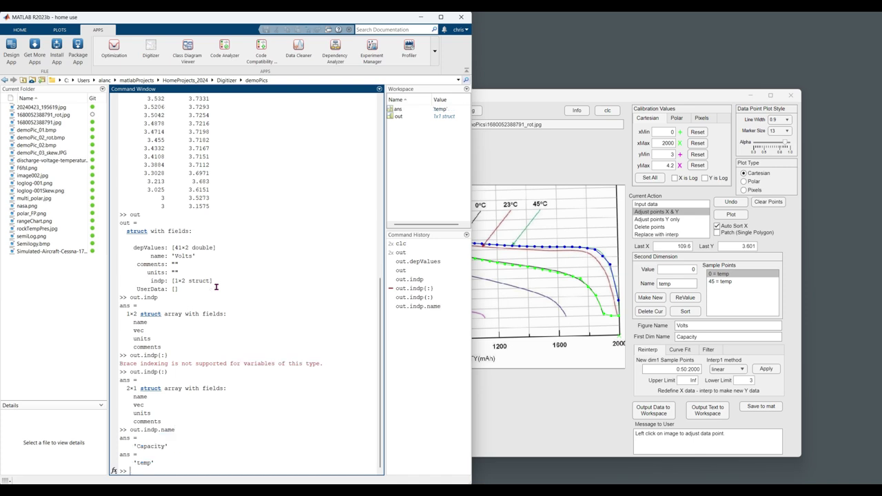
key(Up)
key(ctrl+shift+Left)
text(vec)
key(Return)
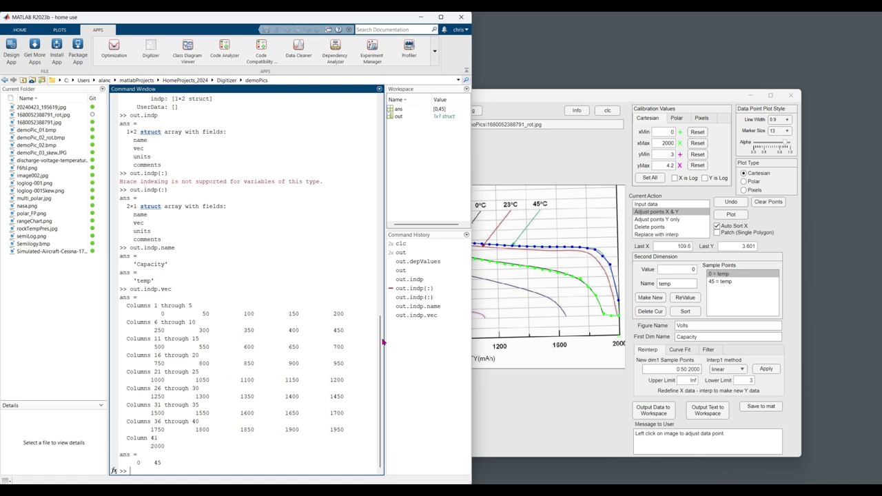
drag(528, 102, 508, 102)
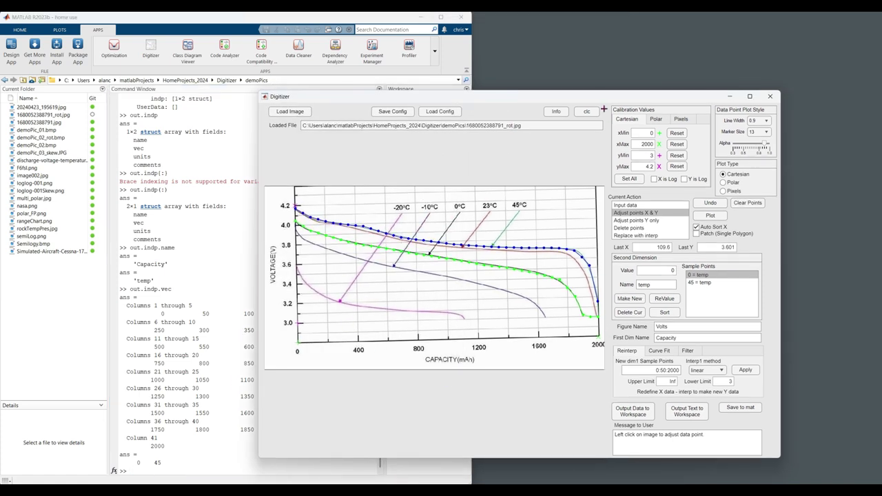
Adjust green points near 1300–1600 vertically, then replace the upward spike with an interpolated point
drag(596, 100, 467, 91)
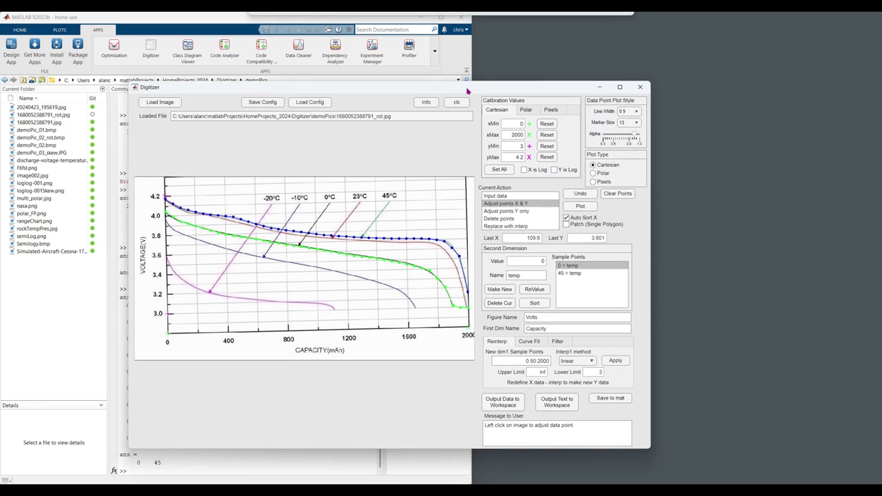
click(500, 212)
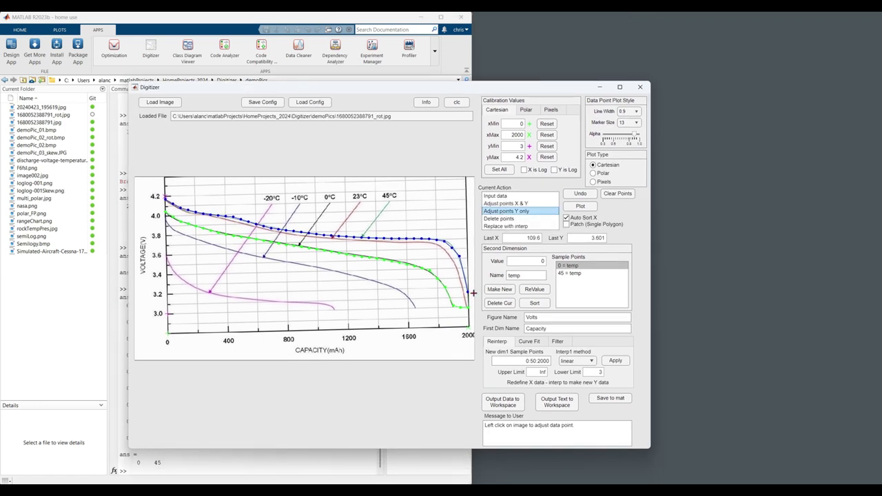
click(401, 290)
click(400, 256)
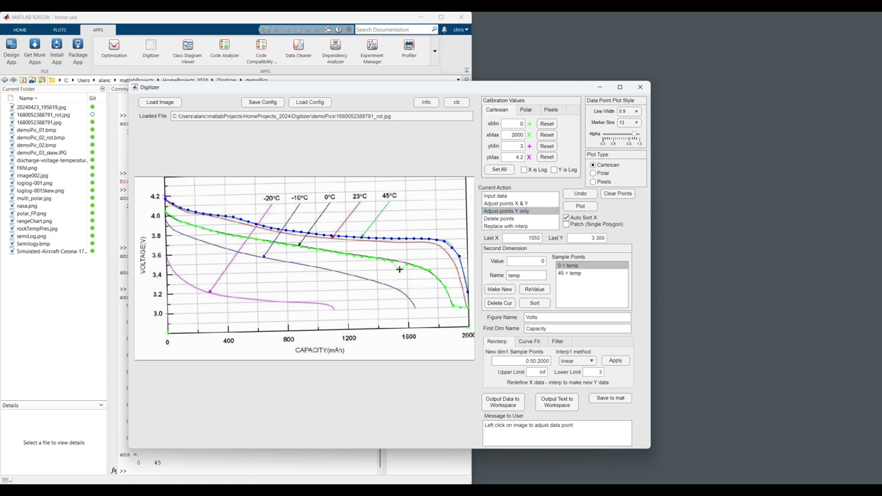
click(408, 314)
click(364, 285)
click(509, 226)
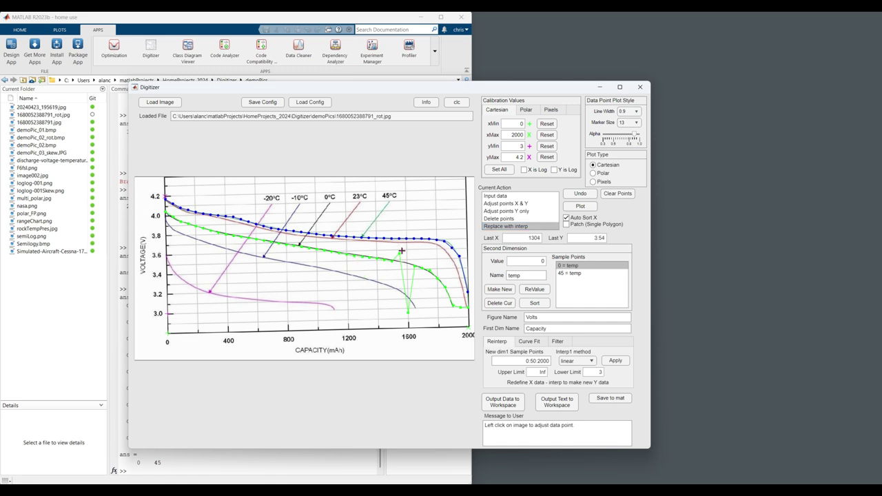
click(400, 294)
Pull the 1600 spike back, undo the adjustments, delete the spike near 1350, and resume data input
click(522, 210)
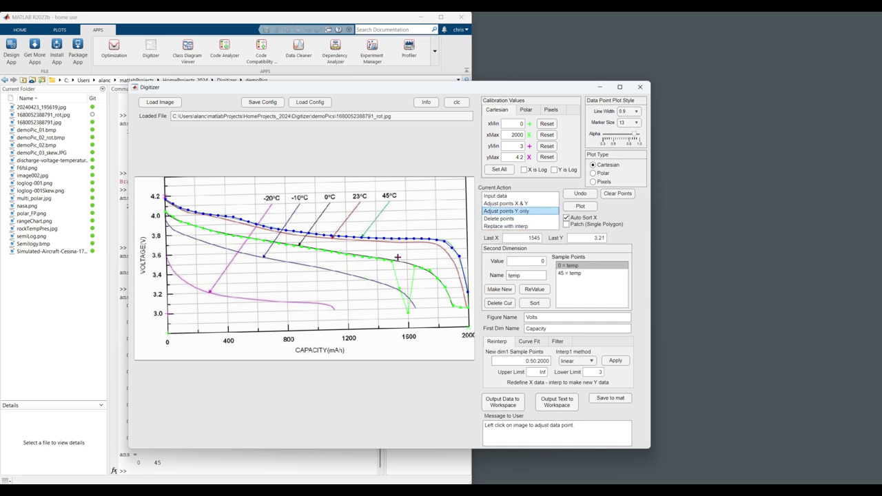
click(407, 264)
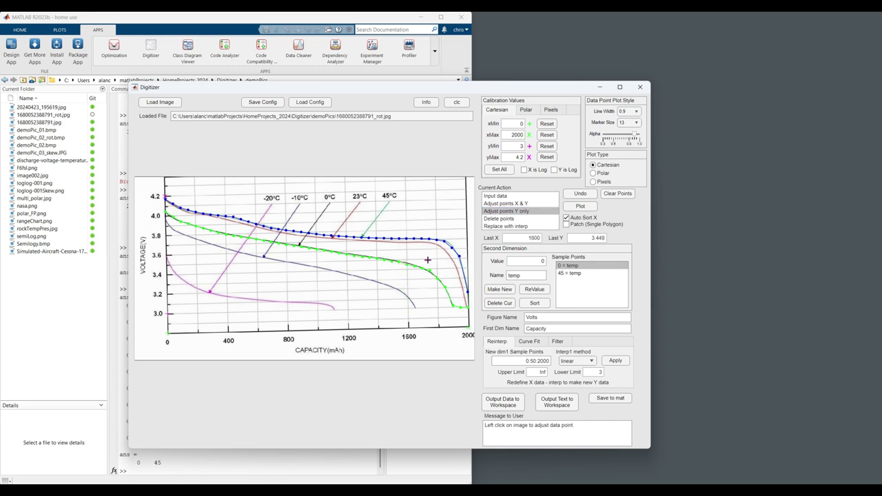
click(582, 193)
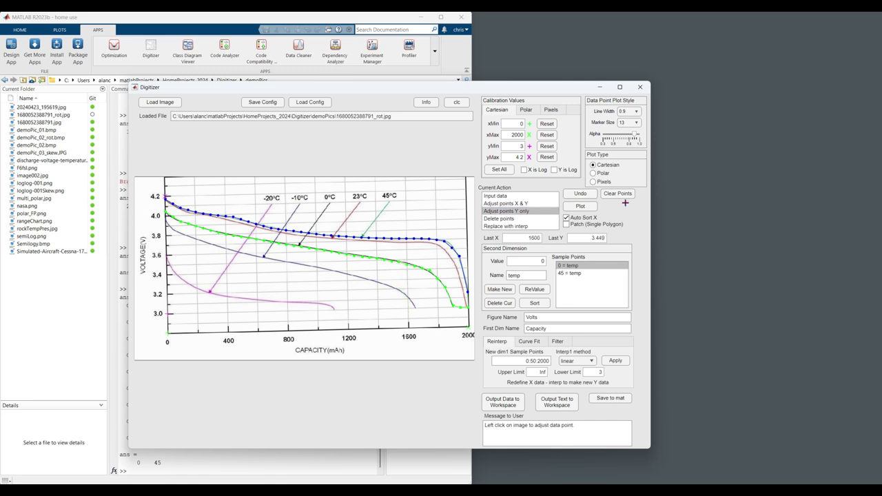
click(582, 194)
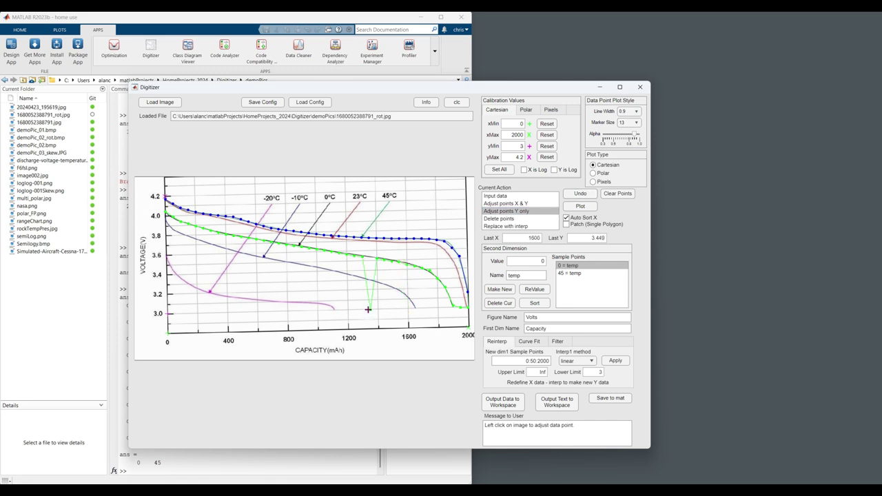
click(582, 194)
click(499, 219)
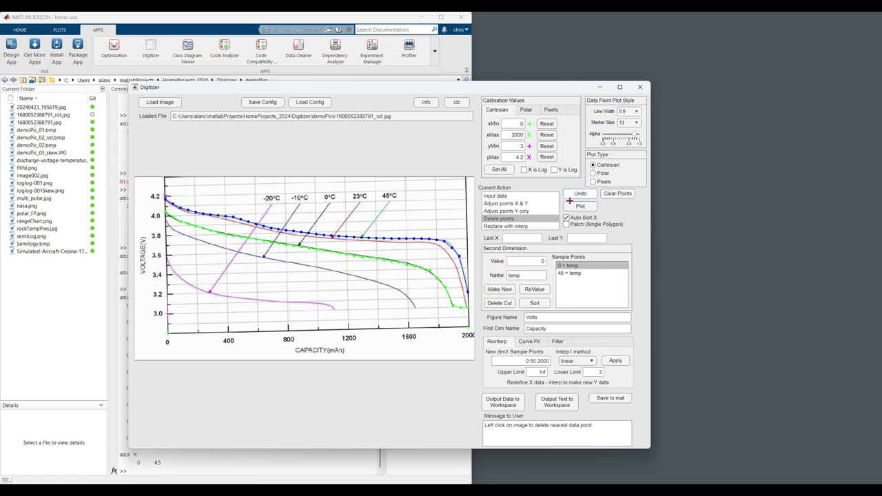
click(513, 196)
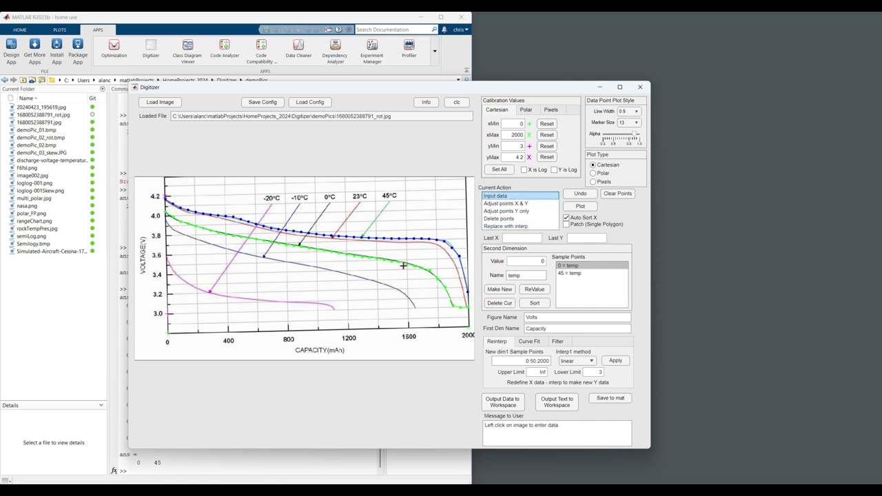
click(563, 342)
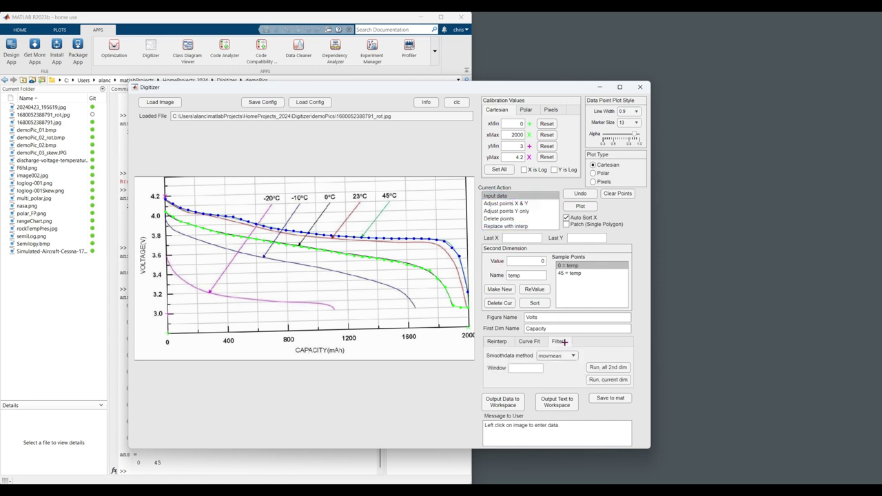
click(528, 368)
text(2)
click(610, 367)
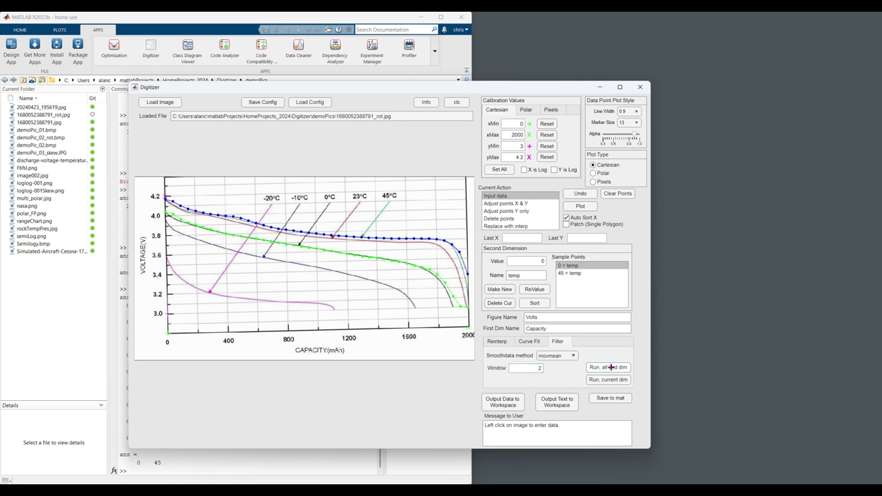
click(586, 192)
click(497, 341)
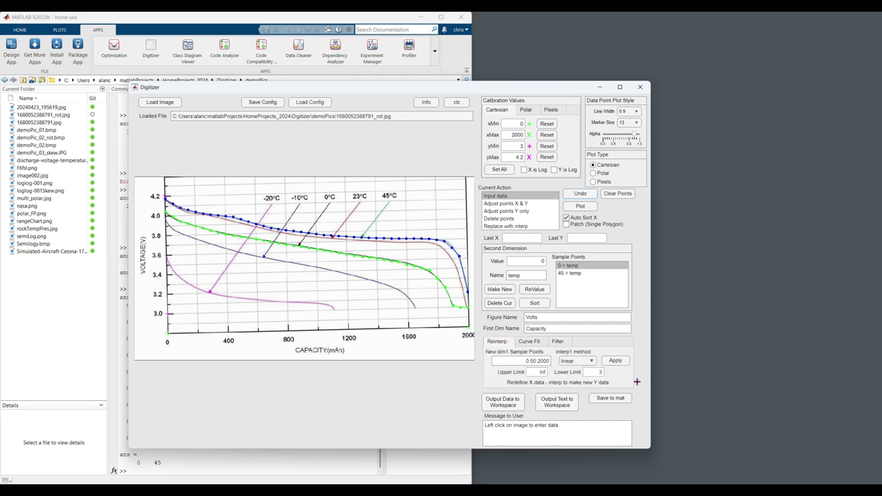
click(581, 361)
click(632, 379)
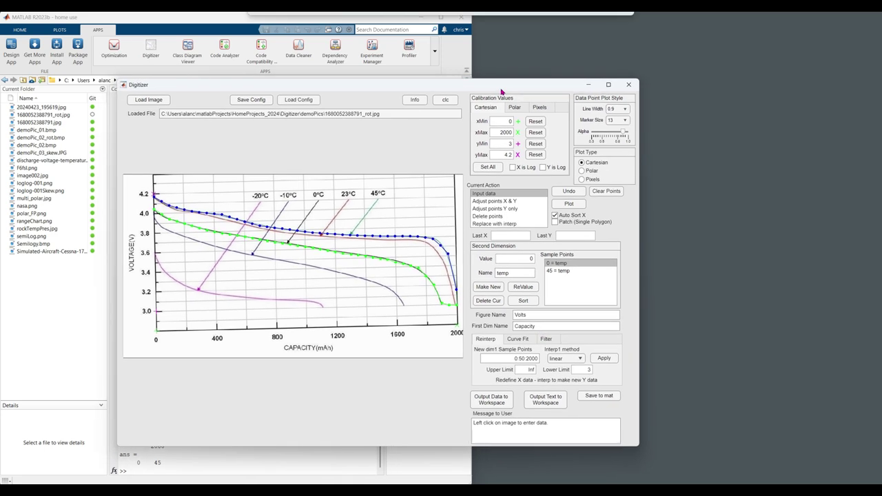
Set the polynomial model terms to 4 and generate the fit plot
drag(502, 91, 508, 90)
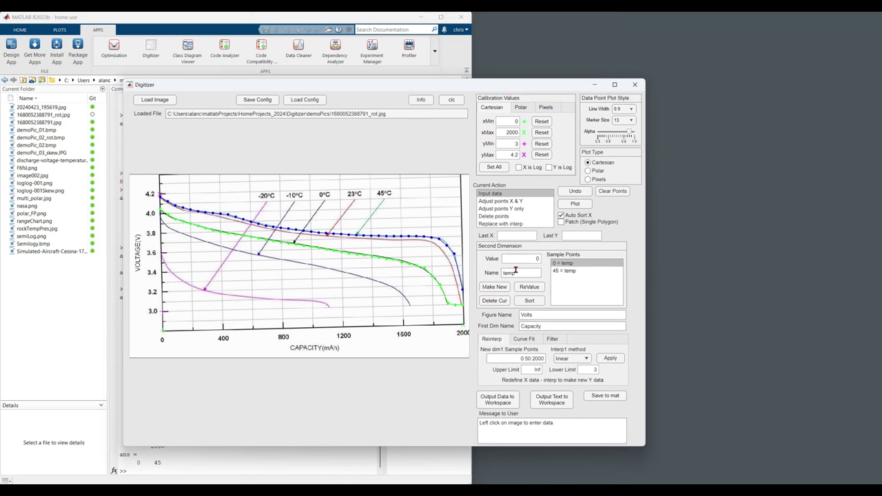
click(527, 339)
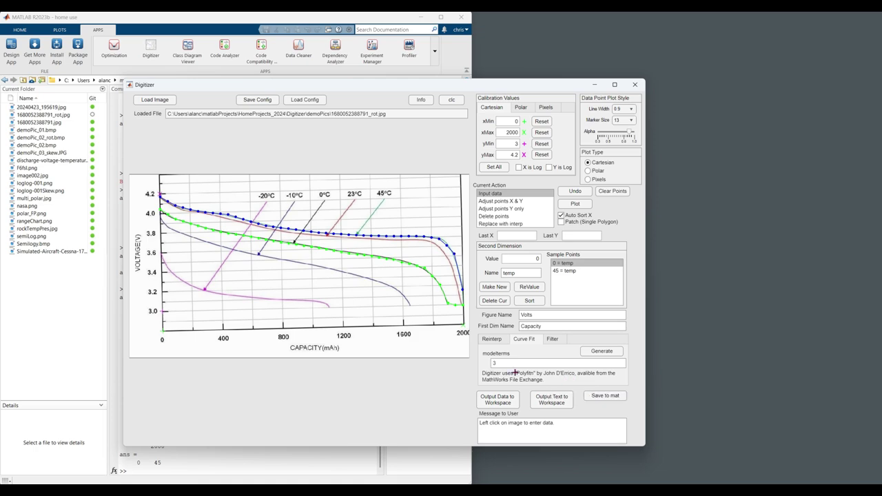
double_click(495, 363)
text(4)
click(601, 351)
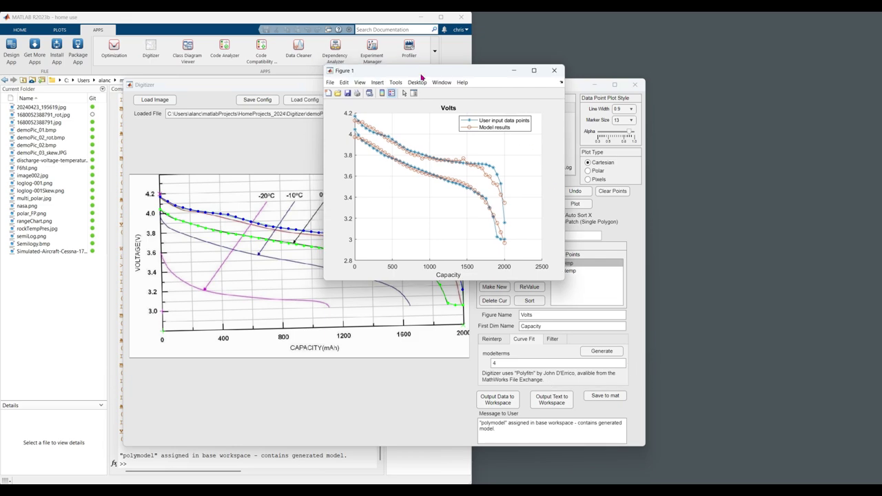
drag(416, 74, 493, 103)
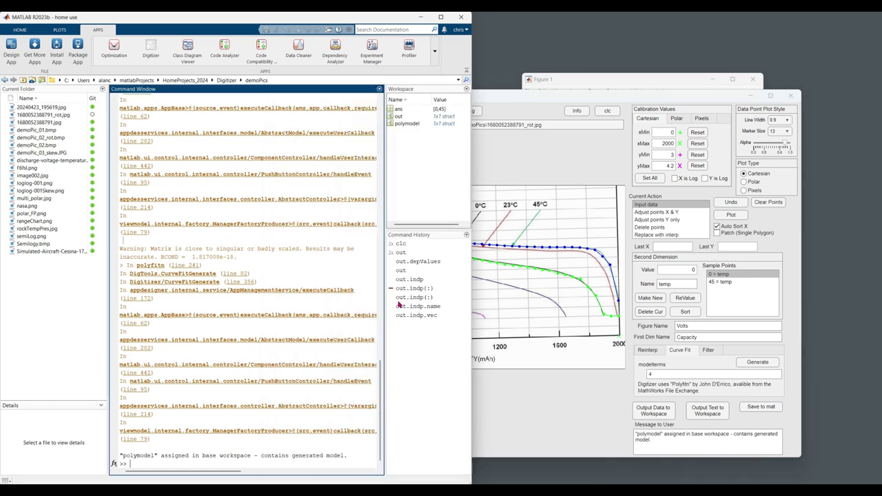
Display polymodel in the Command Window, then clear the output with clc
drag(409, 126, 257, 455)
key(Return)
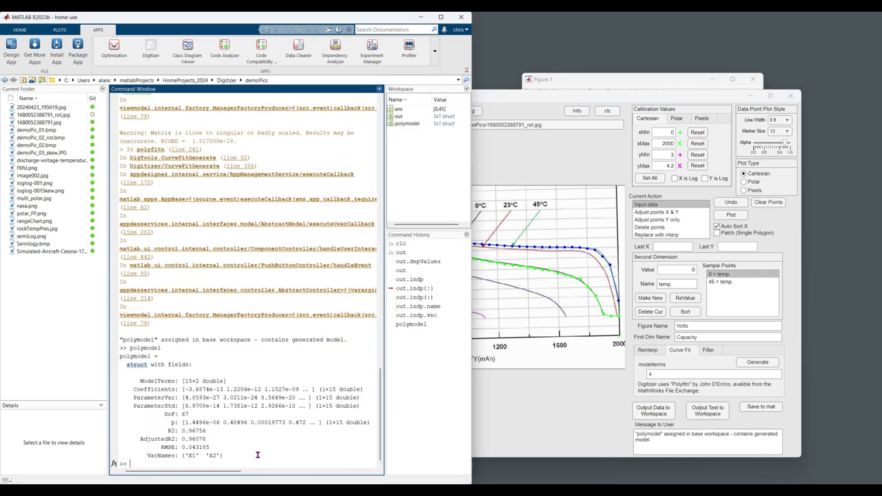
text(clc)
key(Return)
drag(608, 100, 467, 95)
drag(654, 80, 769, 77)
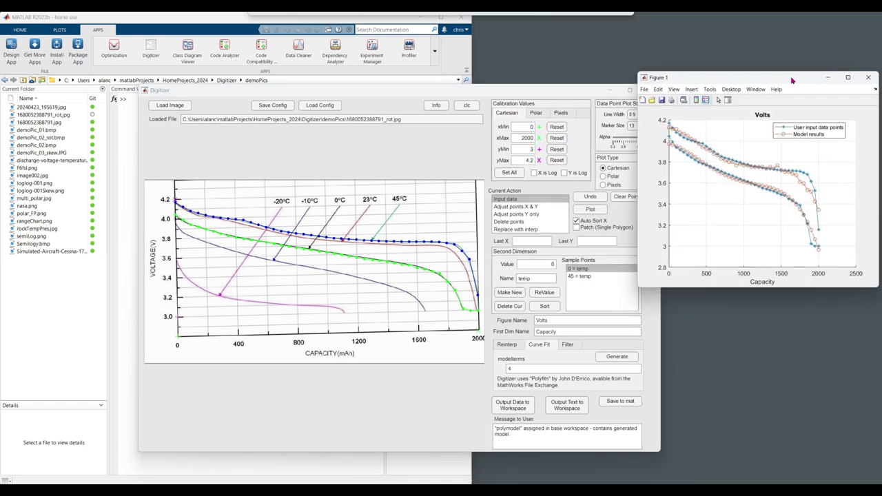
Close the fit plot and save the Digitizer configuration under the file name demoConfig
click(869, 78)
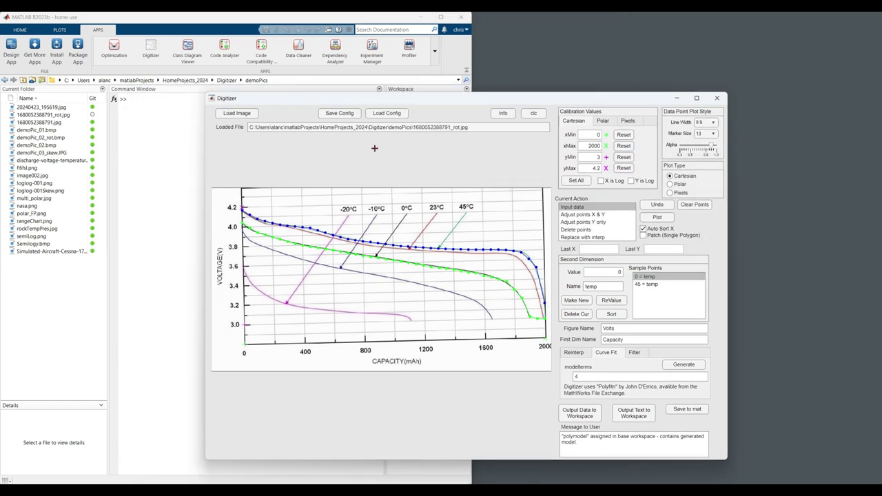
click(339, 113)
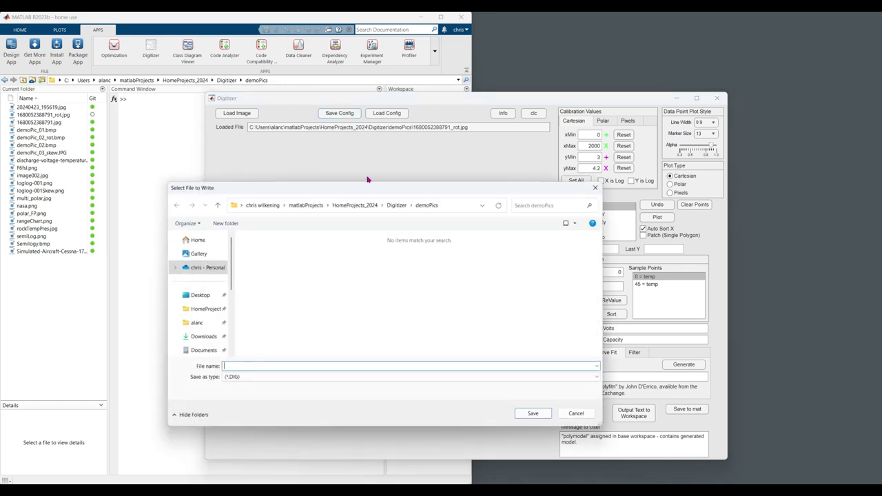
drag(295, 195, 294, 194)
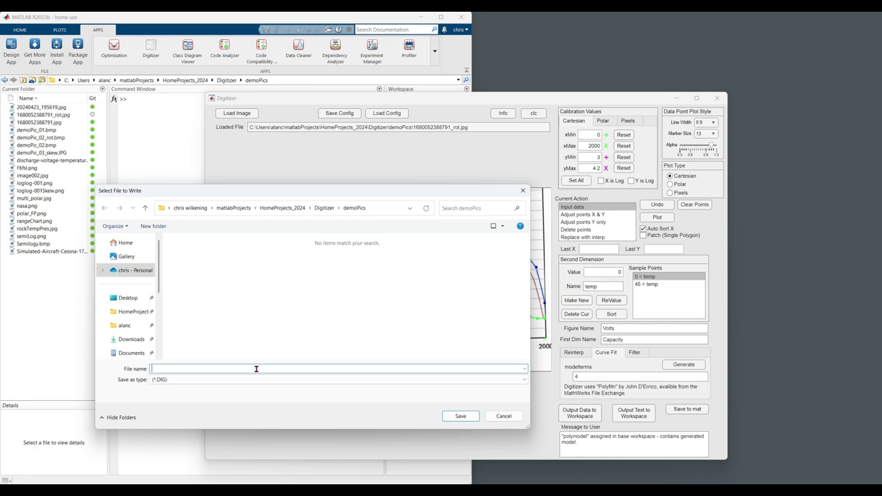
text(demo)
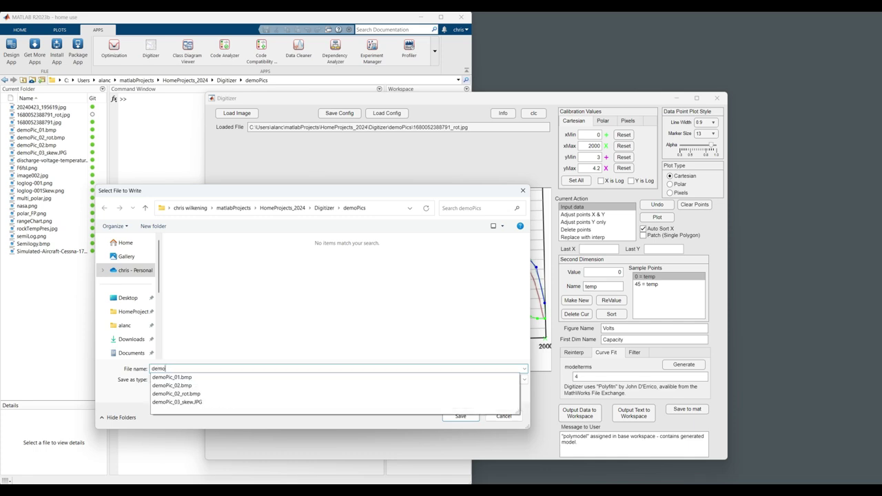
text(Ca)
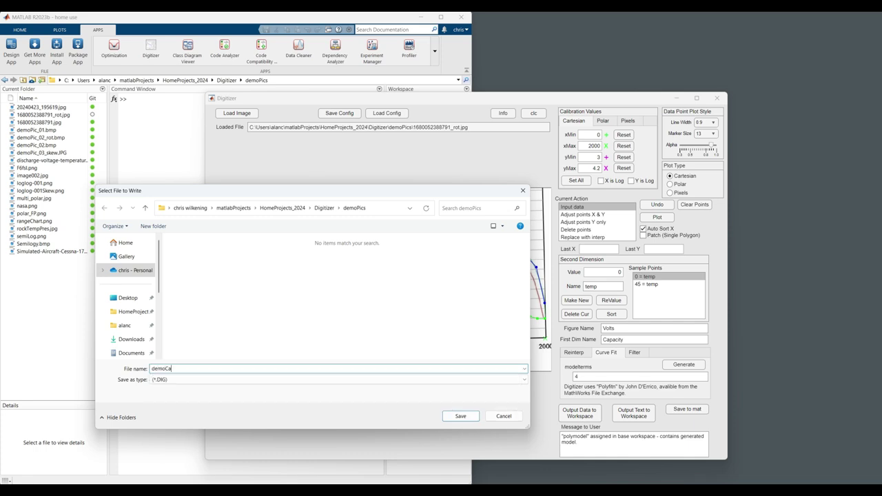
text(ata)
key(BackSpace)
key(BackSpace)
key(BackSpace)
text(C)
click(468, 418)
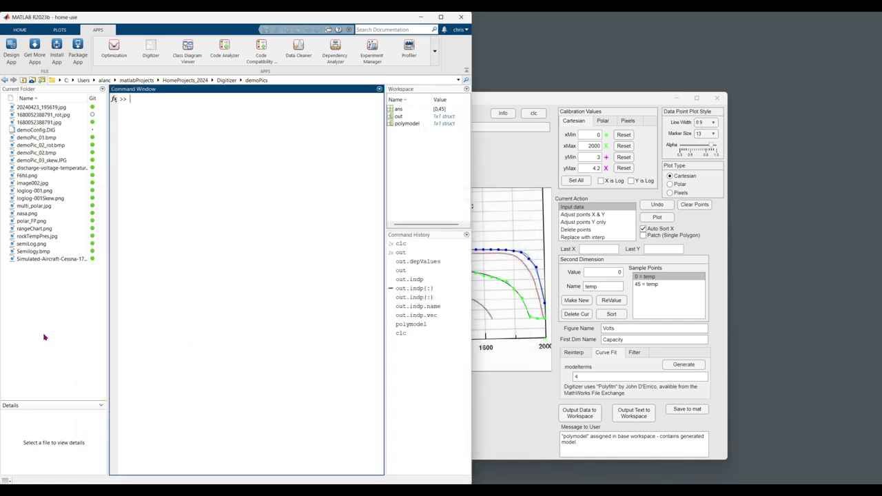
Select demoConfig.DIG, then with Adjust points X & Y pull four green curve points into spikes
click(27, 131)
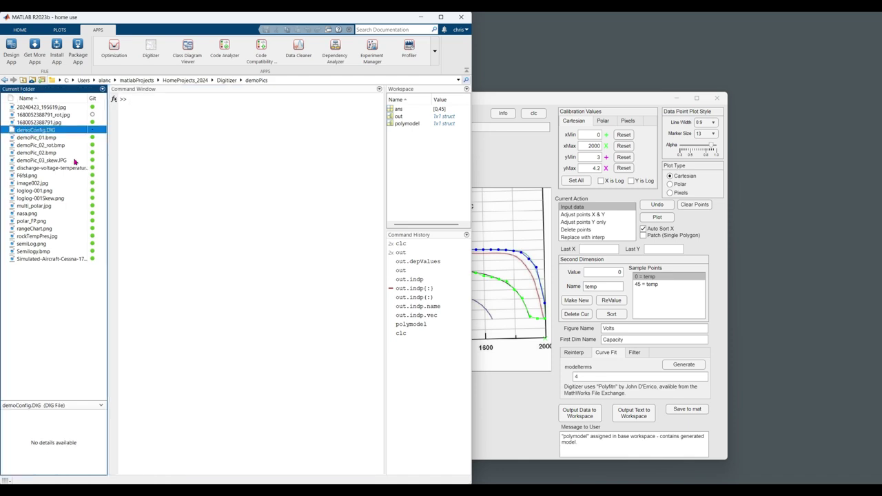
drag(483, 99, 474, 111)
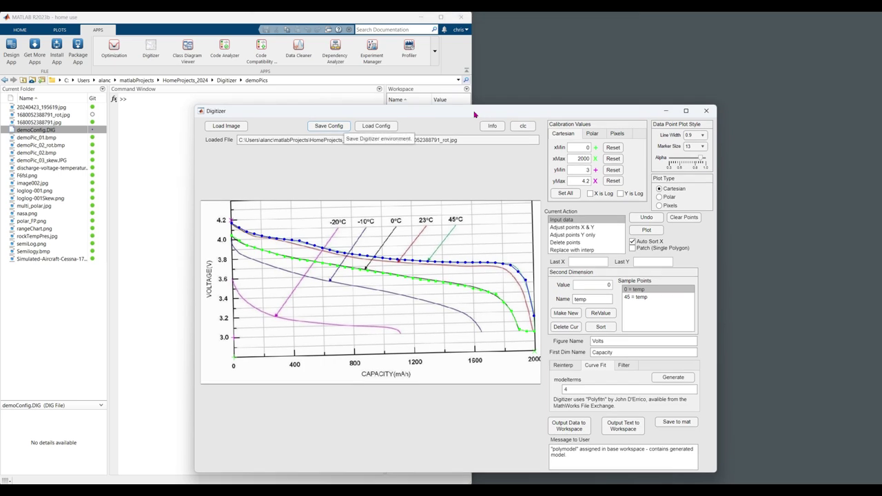
drag(474, 114, 477, 116)
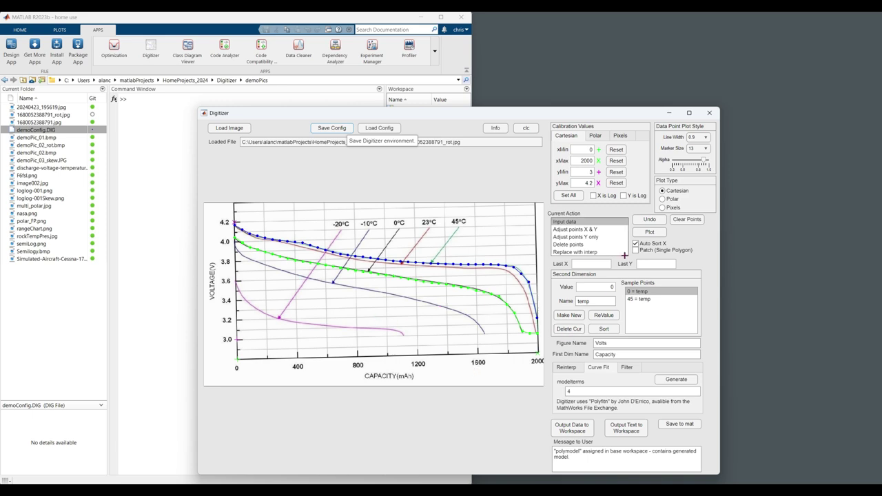
click(575, 229)
click(403, 322)
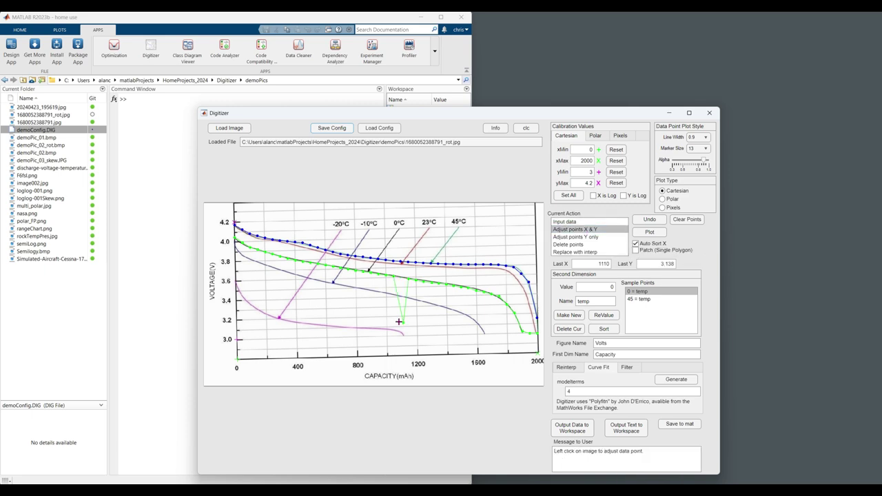
click(308, 299)
click(287, 295)
click(407, 239)
Move one point up to about 3.97 V and spike four points of the 45 = temp curve
click(435, 240)
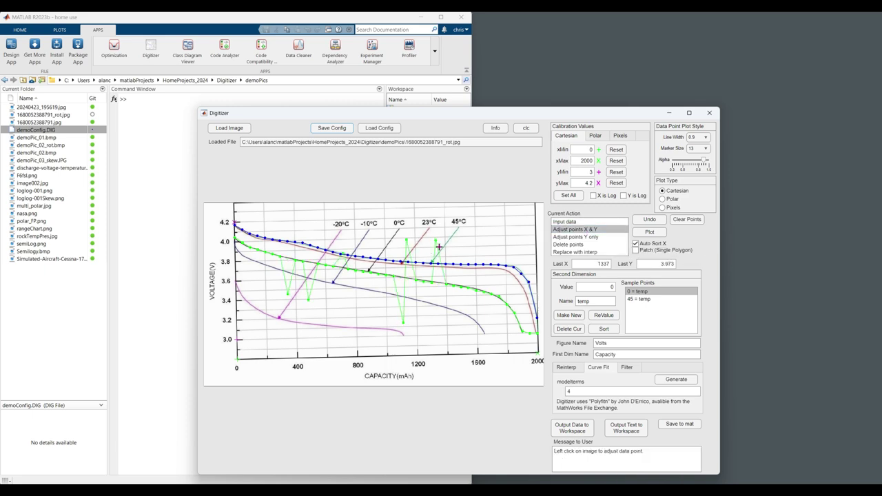
right_click(371, 250)
click(339, 229)
click(426, 221)
click(510, 226)
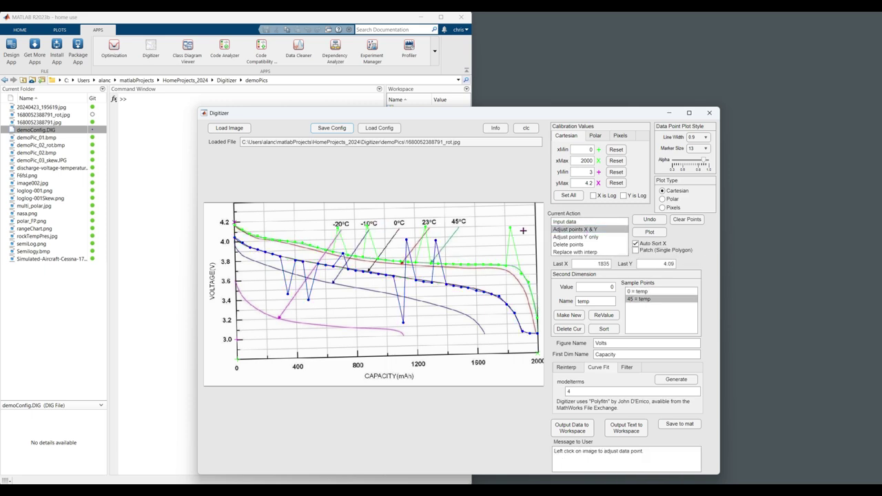
click(486, 237)
click(642, 300)
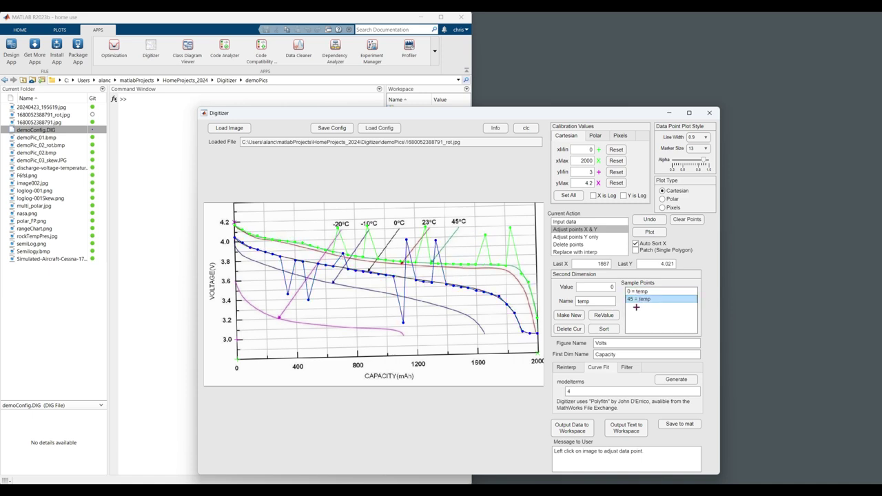
Change xMax to 1, then reload demoConfig.DIG to restore the saved setup
double_click(583, 161)
key(BackSpace)
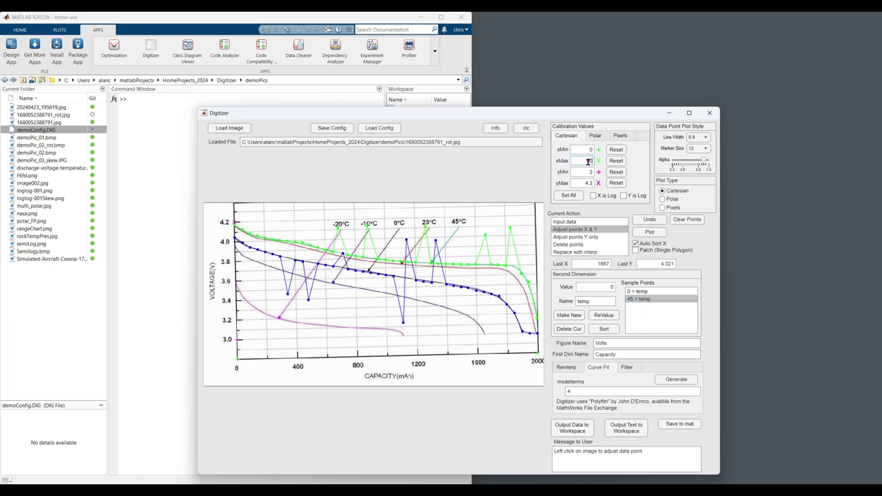
text(1)
click(386, 131)
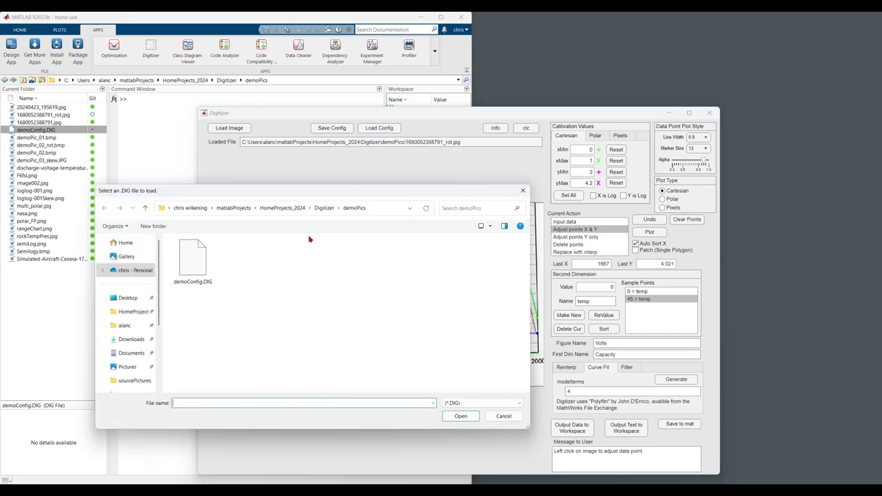
click(187, 261)
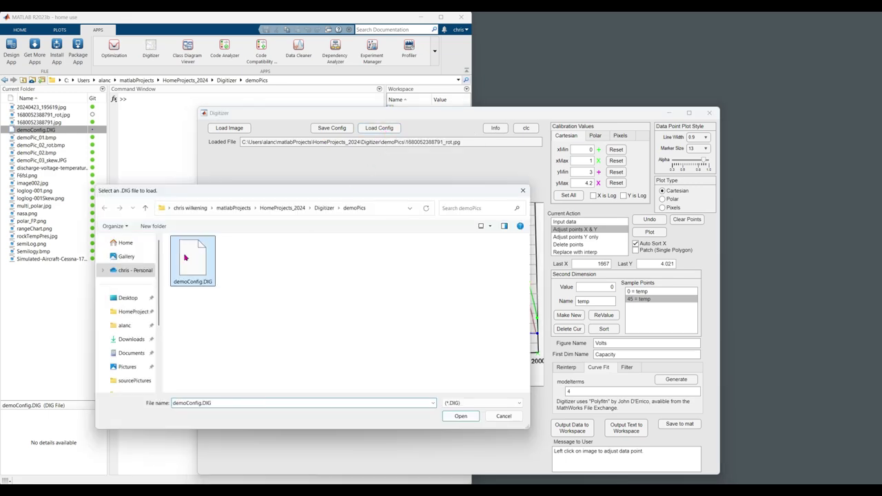
click(459, 415)
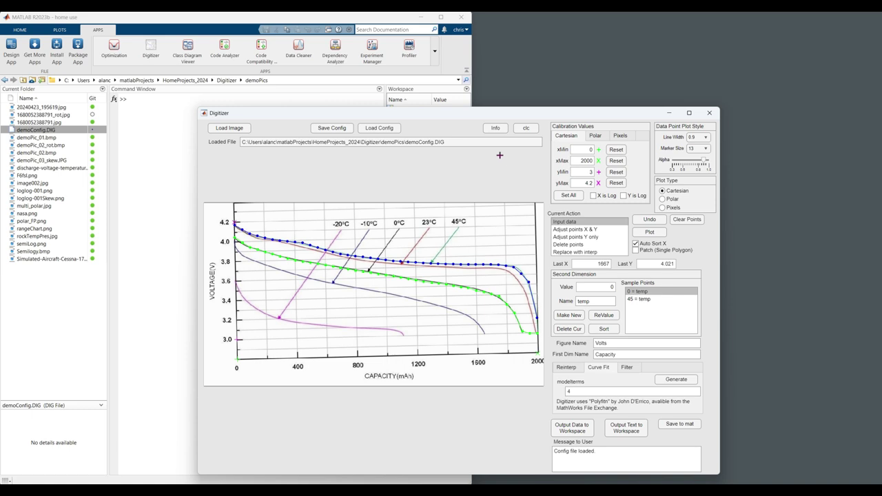
drag(463, 114, 477, 110)
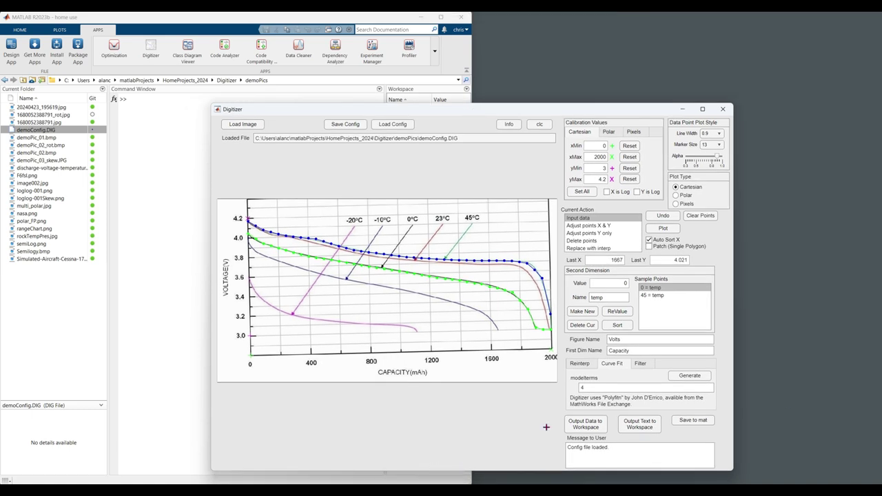
Output the digitized data to the workspace and display out in the Command Window
drag(418, 110, 503, 112)
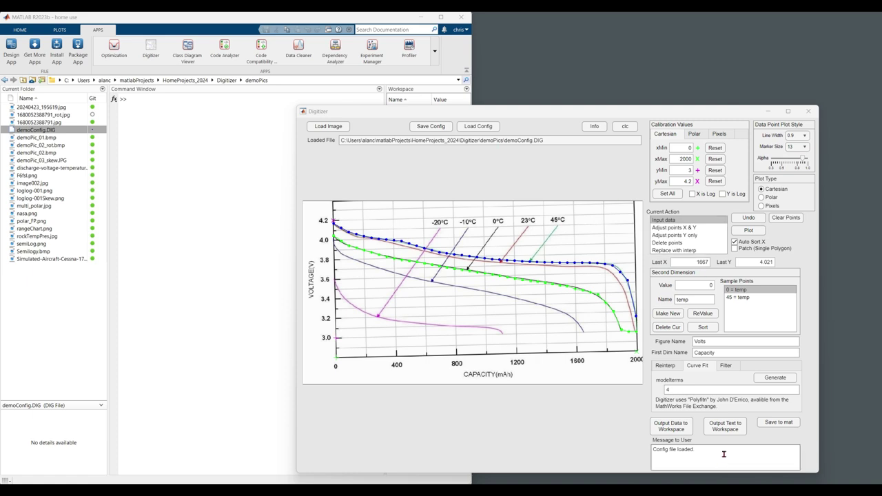
click(671, 426)
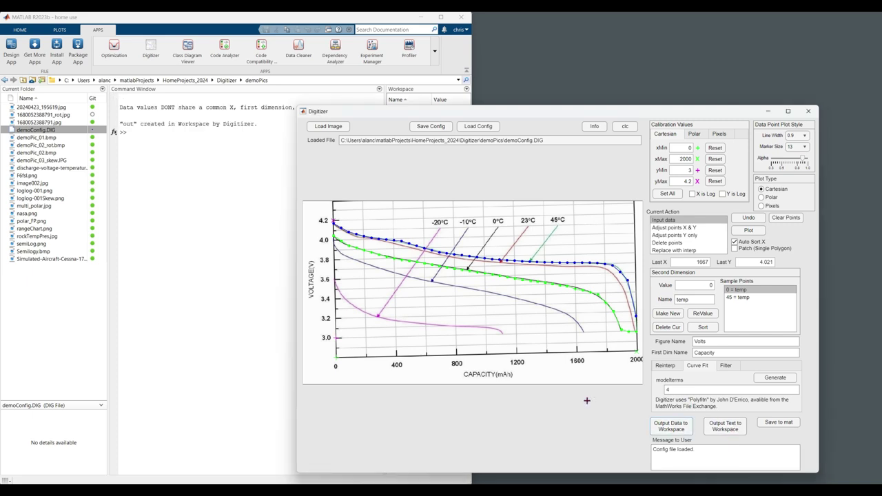
click(268, 214)
text(out)
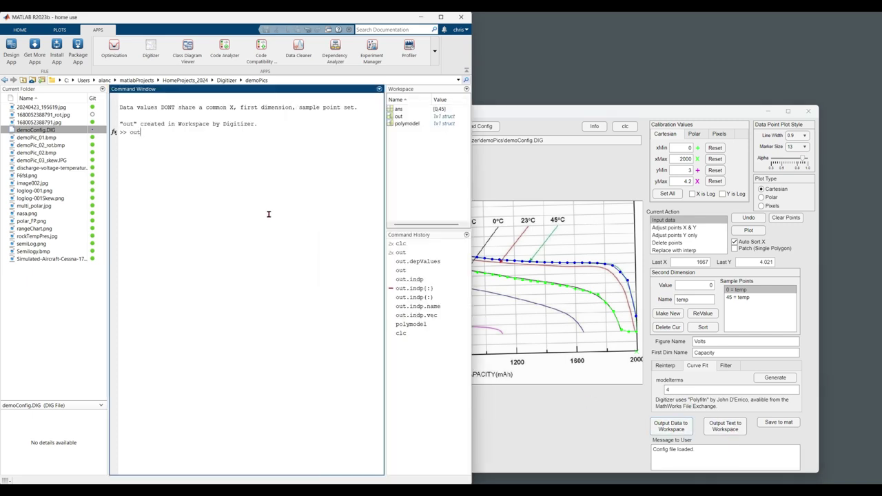
key(Return)
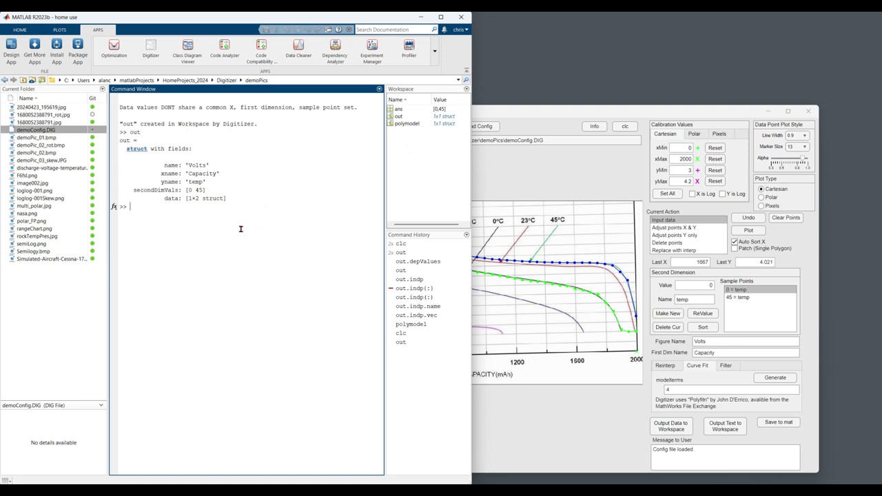
Clear the Command Window output and run clear to empty the workspace
drag(514, 114, 465, 114)
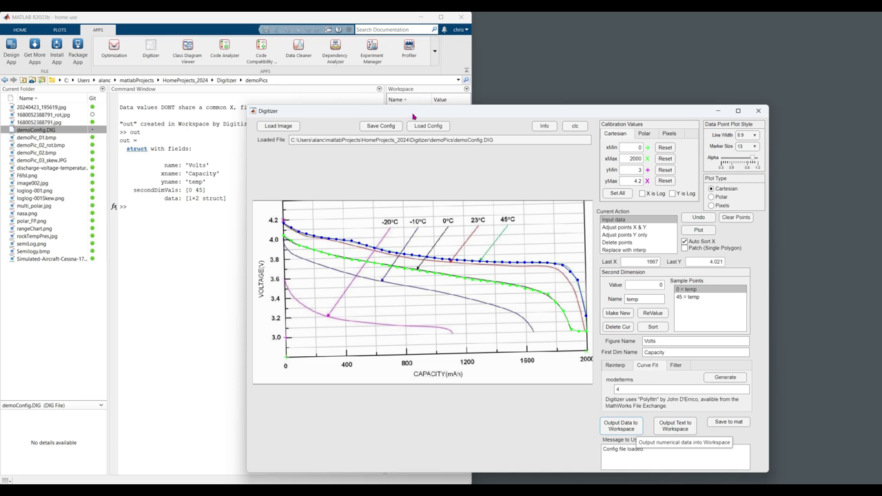
click(575, 126)
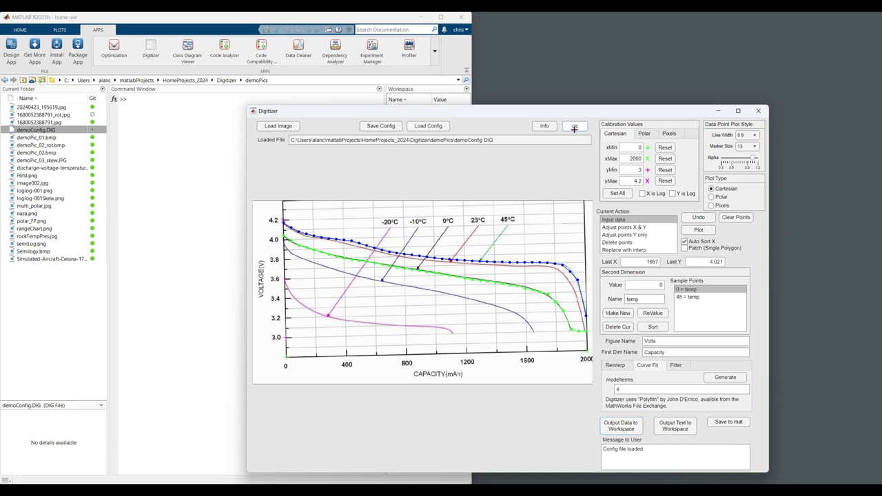
click(191, 267)
text(clear)
key(Return)
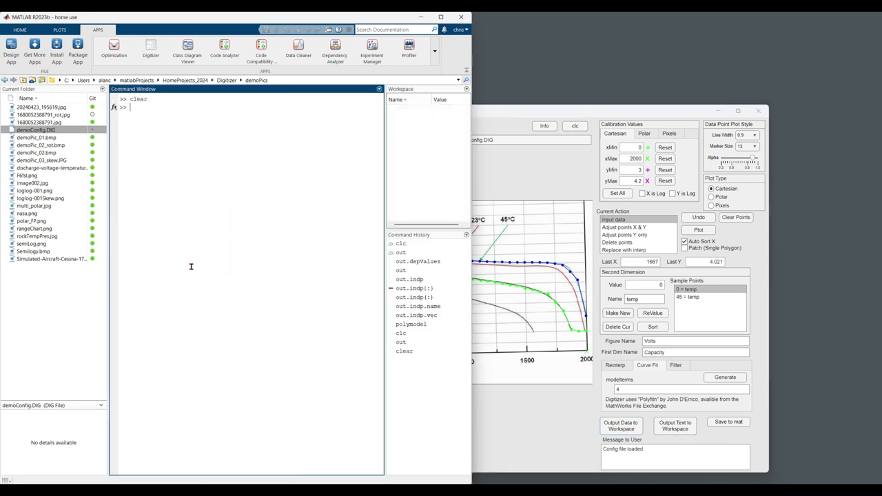
drag(471, 113, 437, 109)
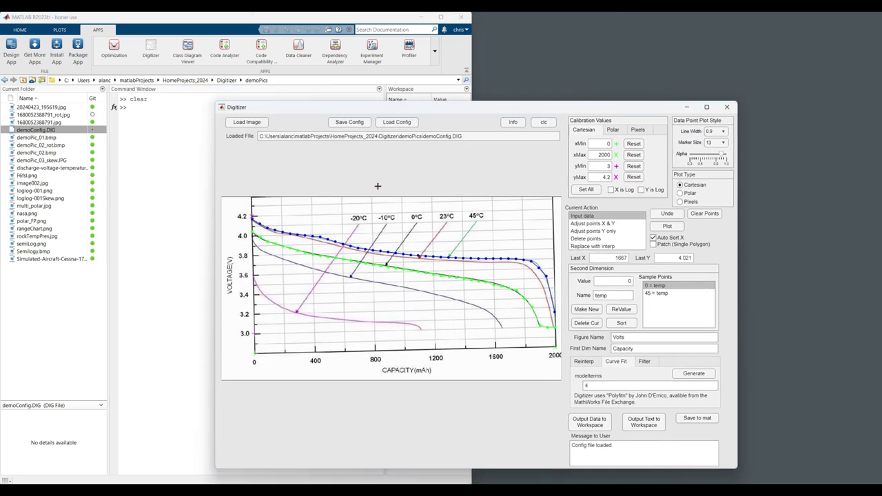
Load the image rockTempPres.jpg into the Digitizer
click(247, 122)
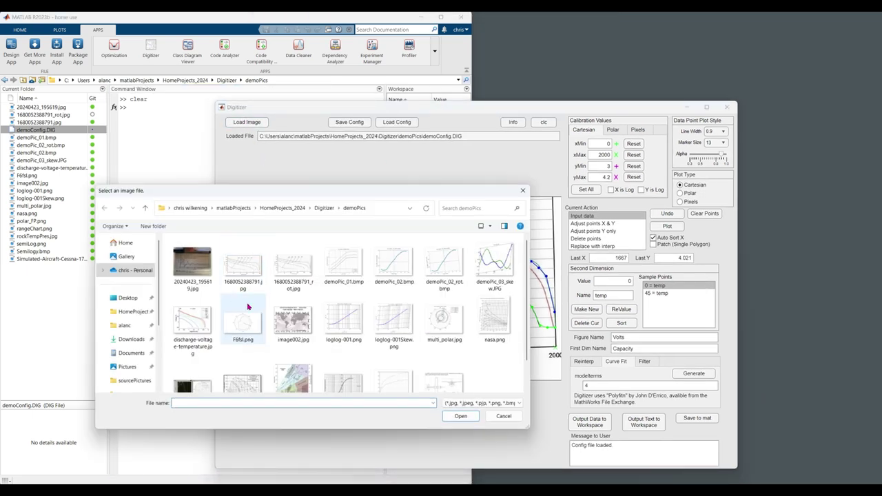
scroll(423, 339, down, 1)
click(293, 354)
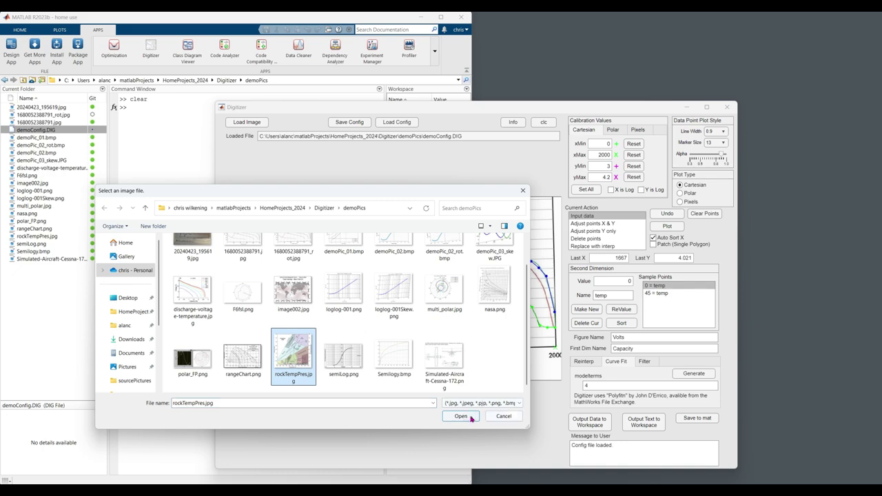
click(460, 417)
drag(512, 109, 495, 62)
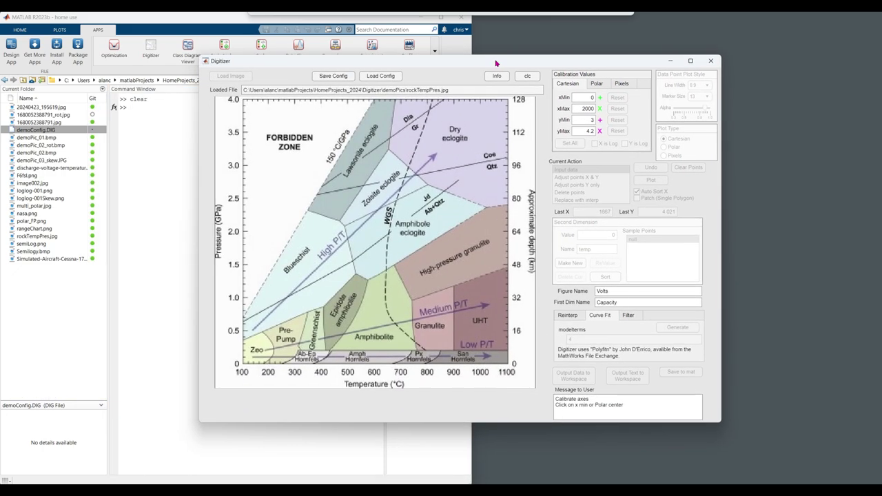
Choose Cartesian axes and mark the origin, x max 1100, y min and y max 3.5 GPa
click(241, 361)
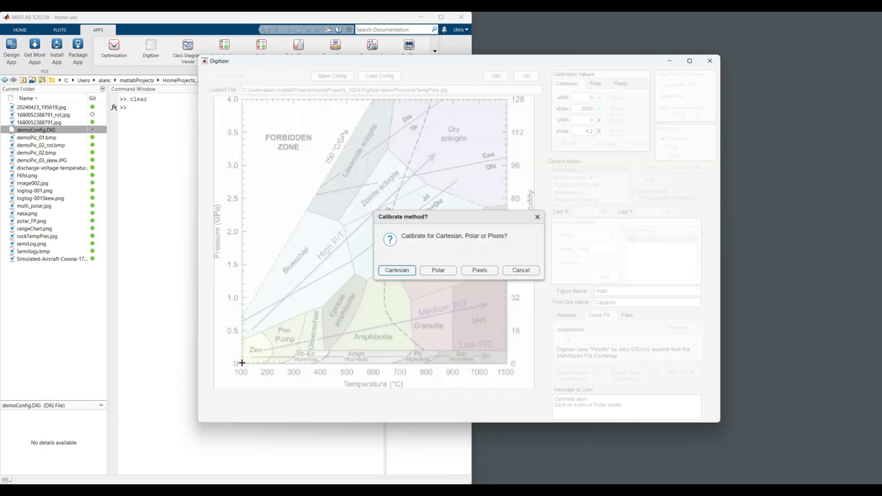
click(414, 272)
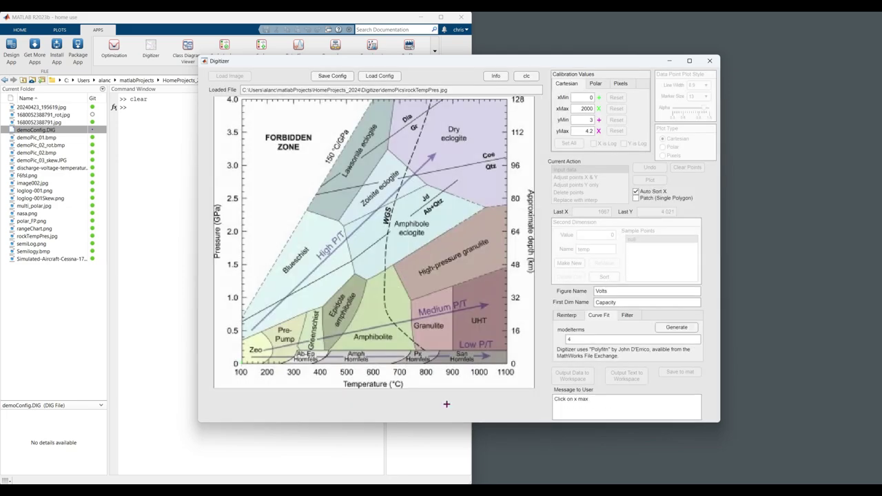
click(506, 365)
click(241, 363)
click(242, 131)
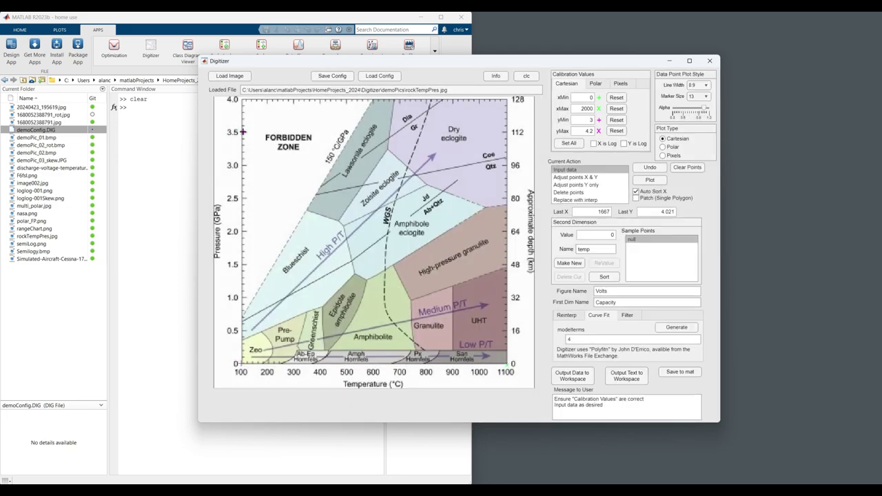
Set calibration limits x 100–1100 and y 0–3.5, and turn on Patch (Single Polygon)
click(586, 98)
text(100)
double_click(588, 108)
text(100)
double_click(592, 120)
text(0)
key(Tab)
text(3.5)
click(637, 198)
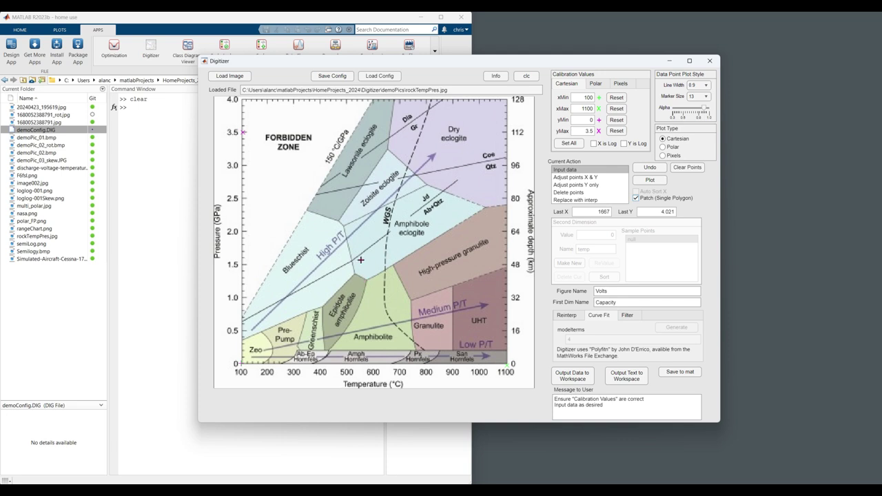
Place ten polygon vertices around the blueschist and eclogite fields, closing it near the lower boundary
click(353, 274)
click(364, 280)
click(485, 210)
click(428, 182)
click(389, 153)
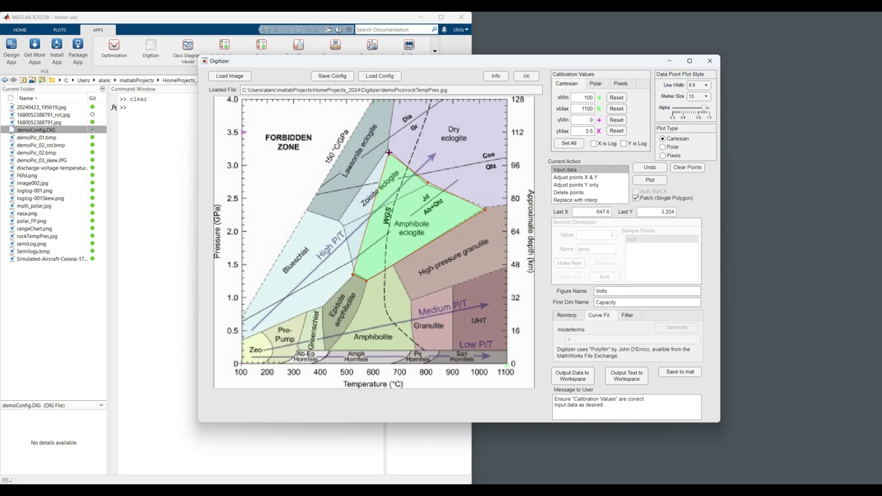
click(338, 220)
click(305, 212)
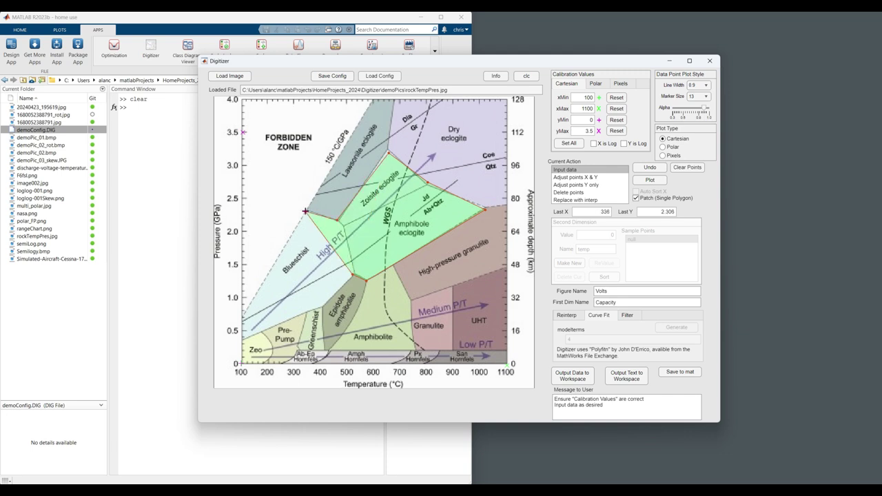
click(239, 316)
click(241, 338)
click(319, 308)
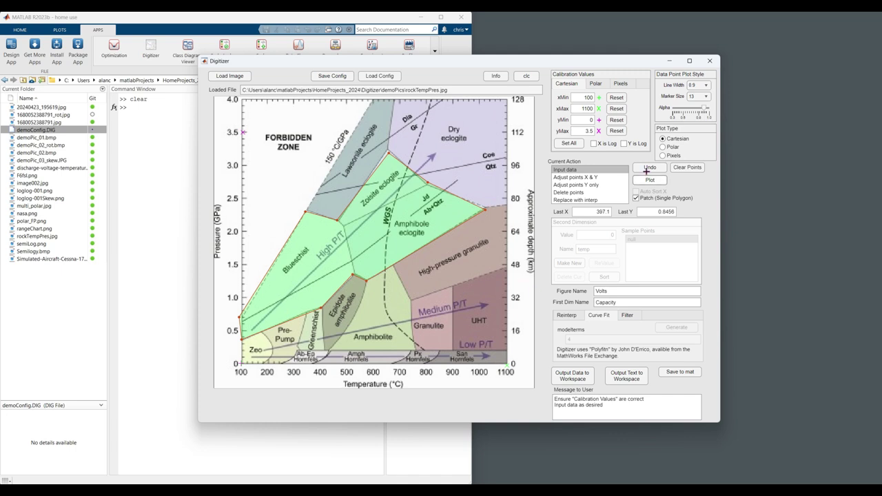
Plot the traced polygon in Figure 1, then close the figure
drag(603, 64, 475, 82)
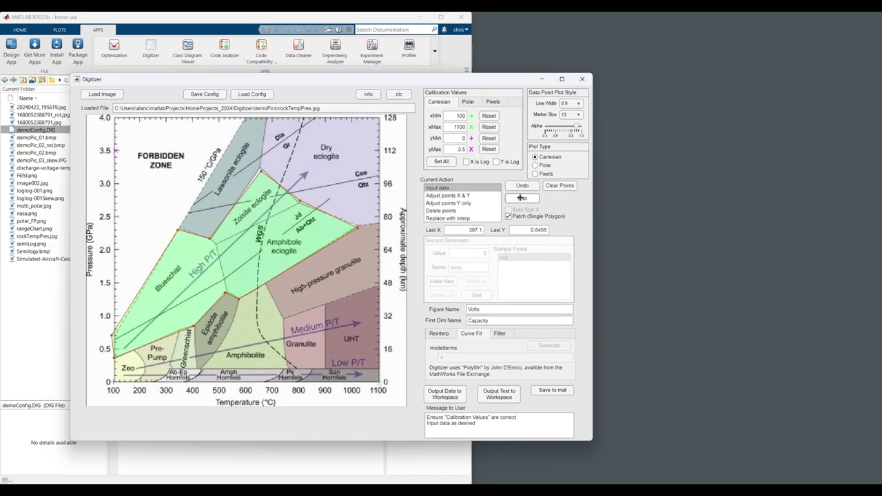
click(520, 199)
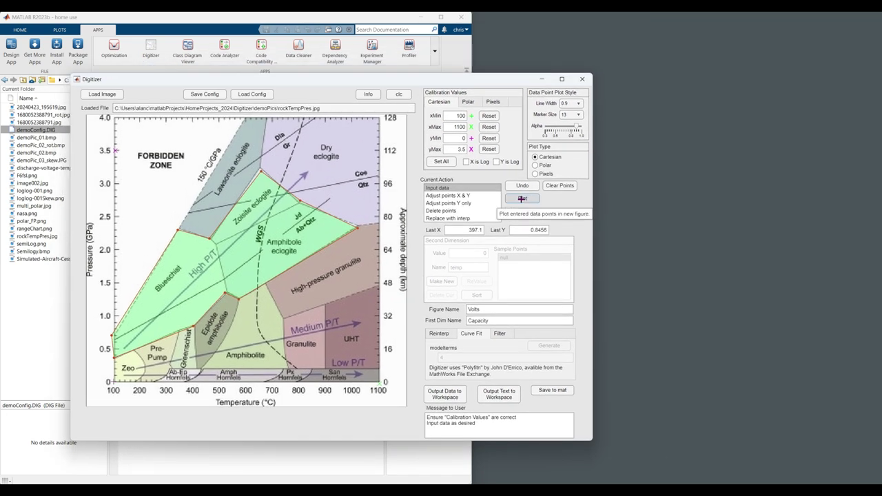
drag(440, 68, 578, 149)
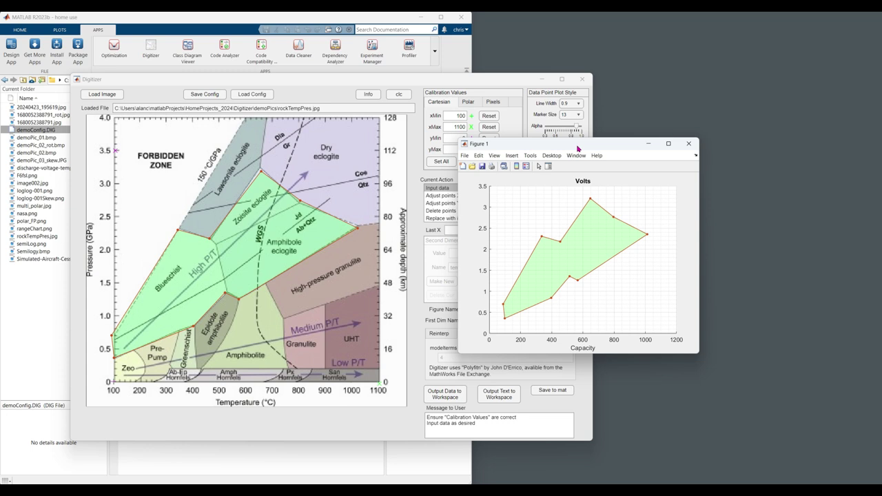
click(688, 143)
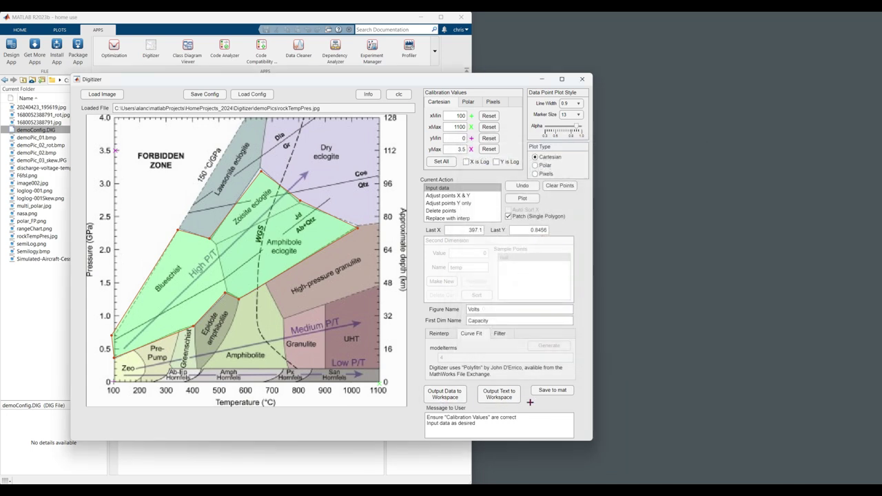
Load the loglog-001Skew.png chart image into the Digitizer
click(441, 334)
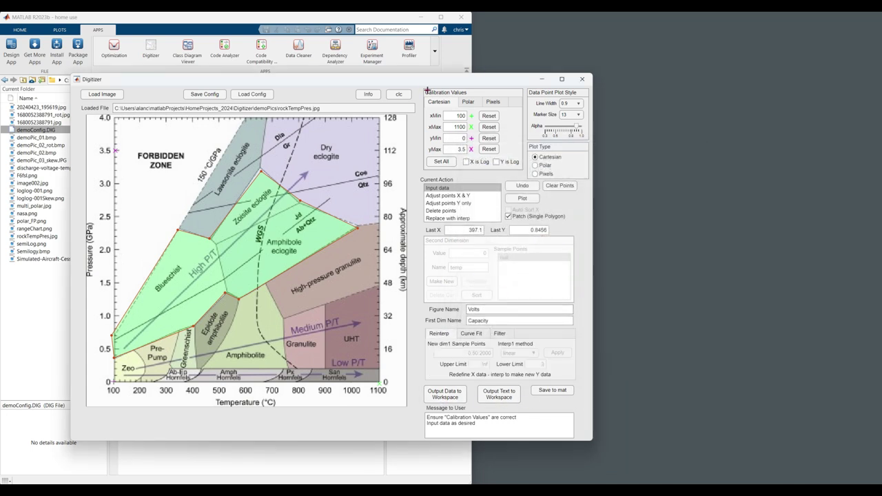
drag(418, 80, 569, 80)
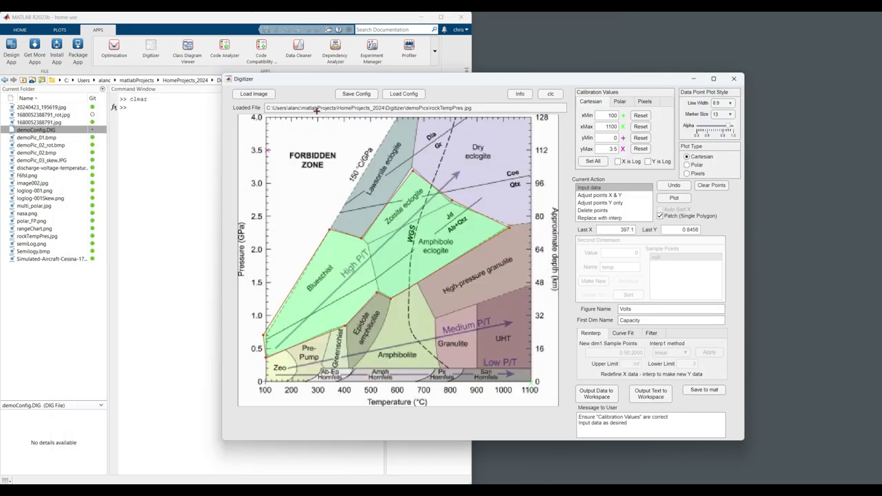
click(253, 94)
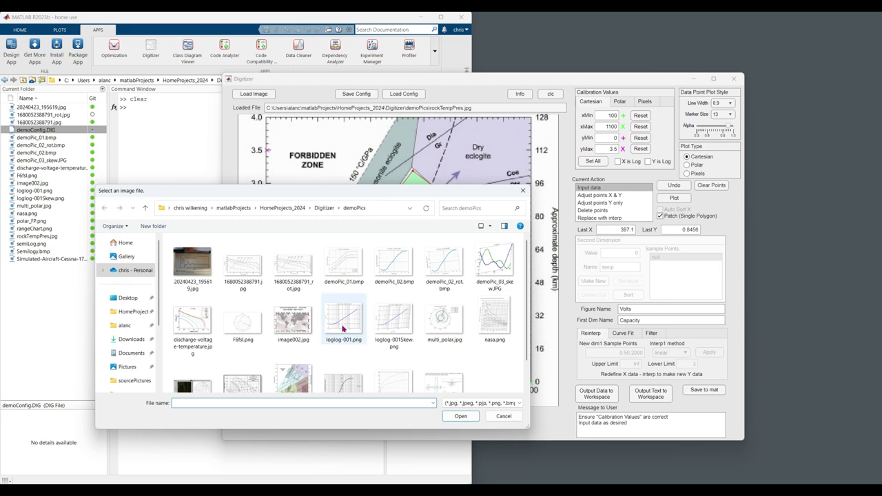
click(394, 320)
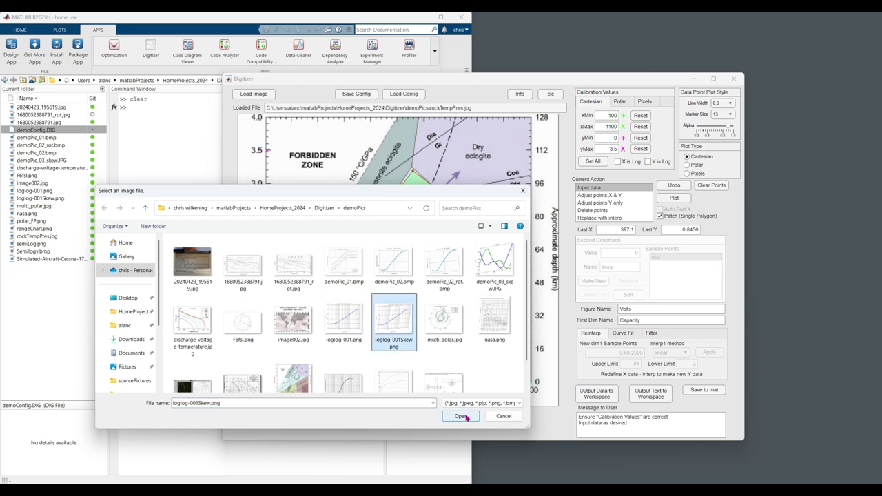
click(460, 416)
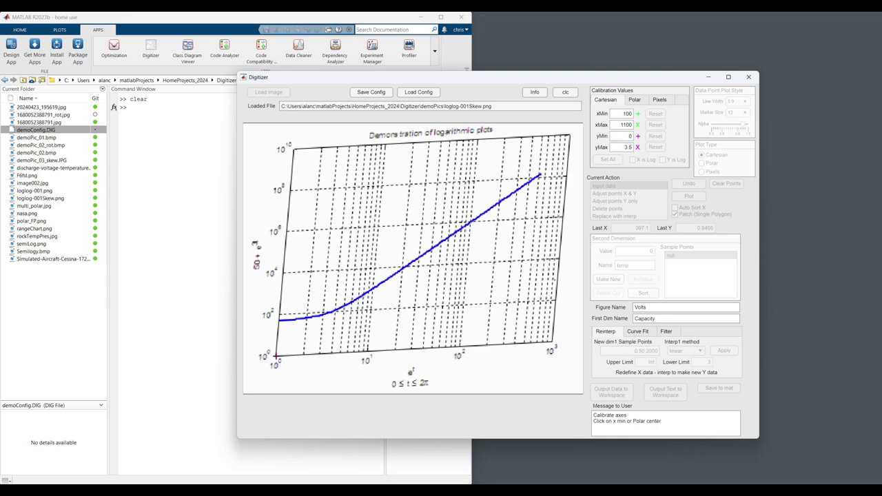
Calibrate with Cartesian axes, marking the origin, the y-min point at 10^2 and the y-max point at 10^10
click(276, 356)
click(434, 285)
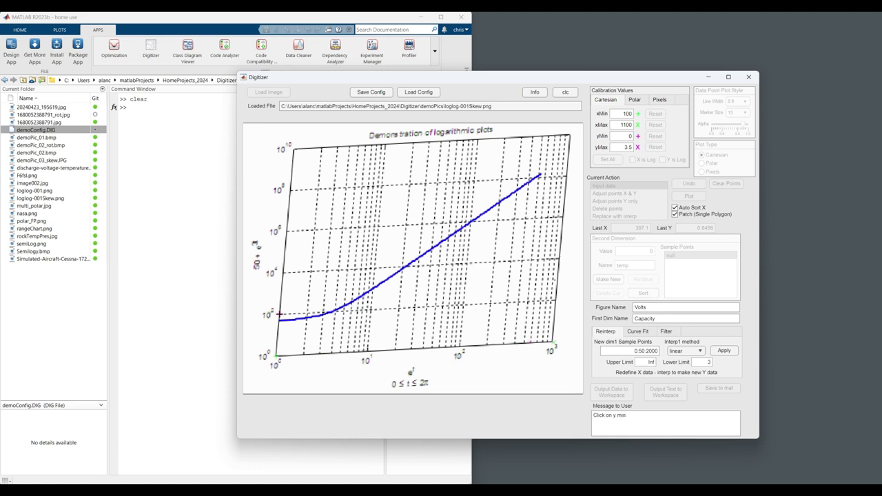
click(279, 315)
click(294, 148)
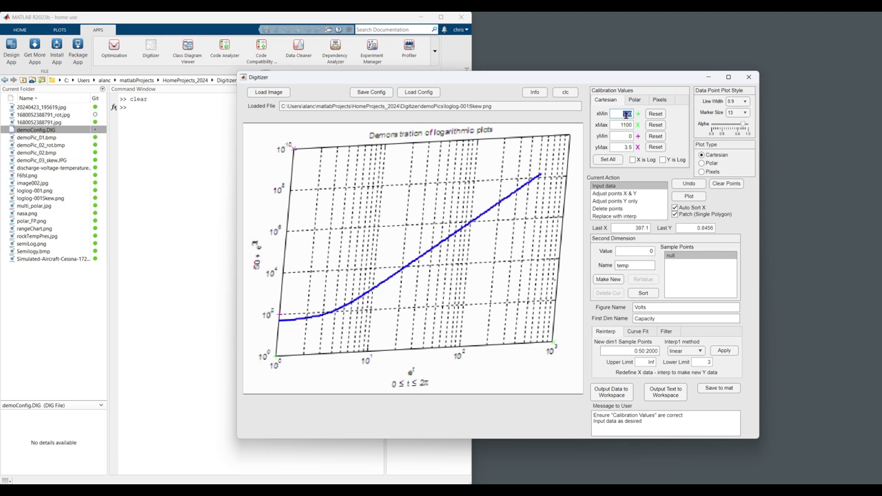
Enter calibration limits of xMin 1, xMax 1e3, yMin 1e2 and yMax 1e10
text(1e)
key(BackSpace)
key(BackSpace)
text(0)
key(Tab)
text(1e)
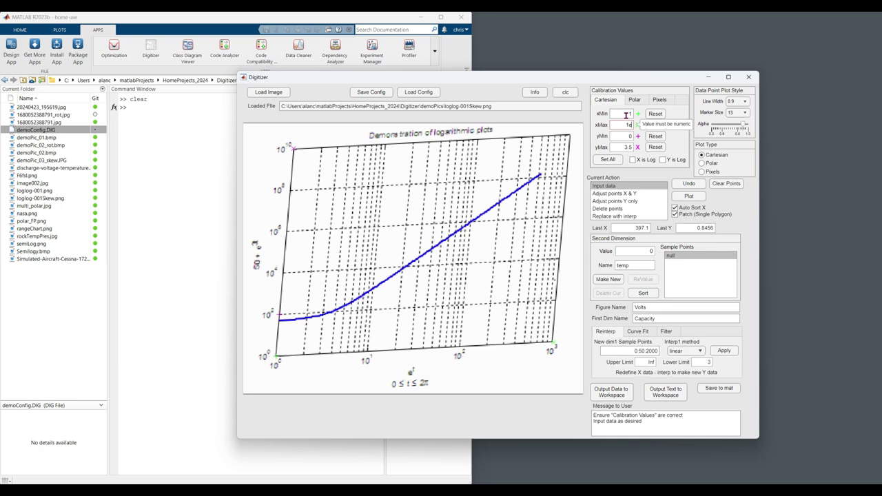
text(3)
key(Tab)
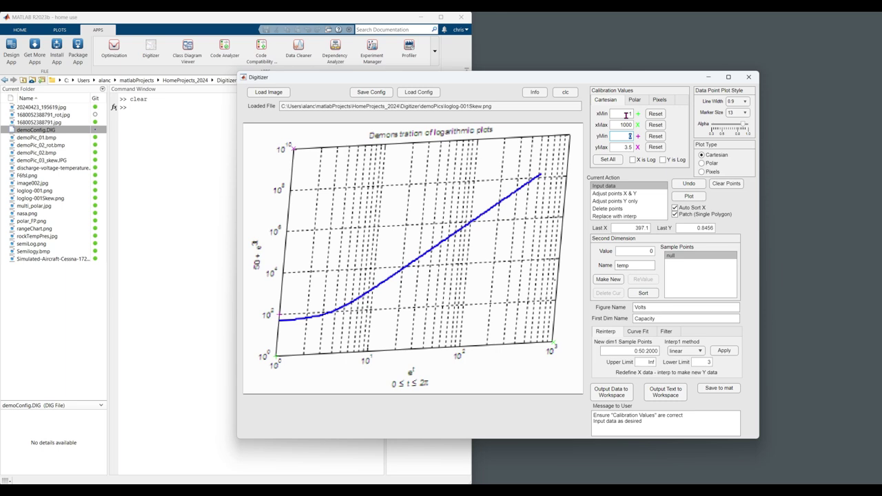
text(1e2)
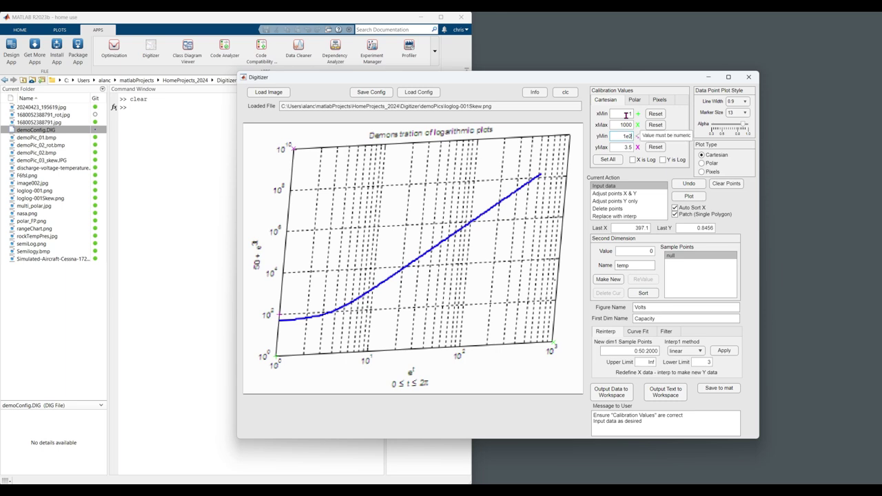
key(Tab)
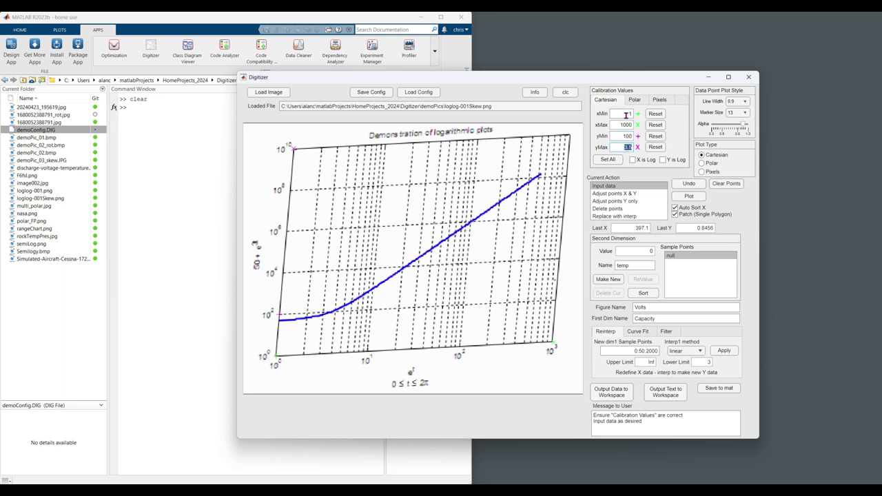
text(1e)
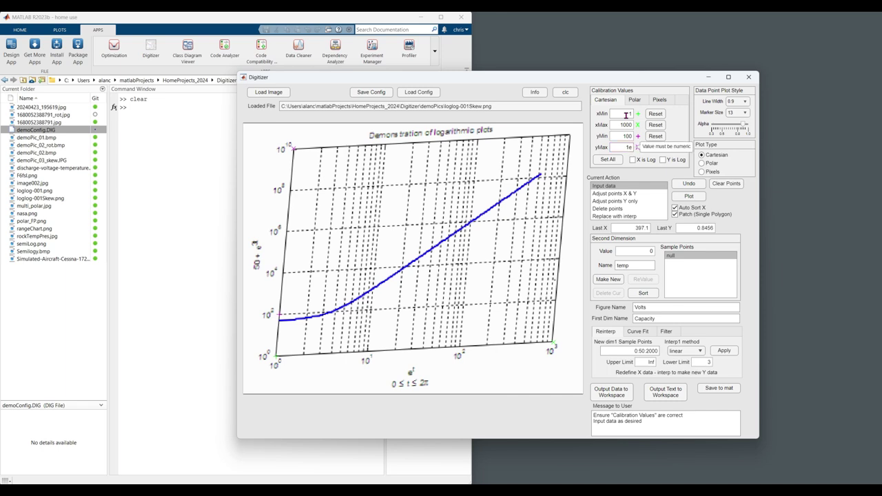
text(10)
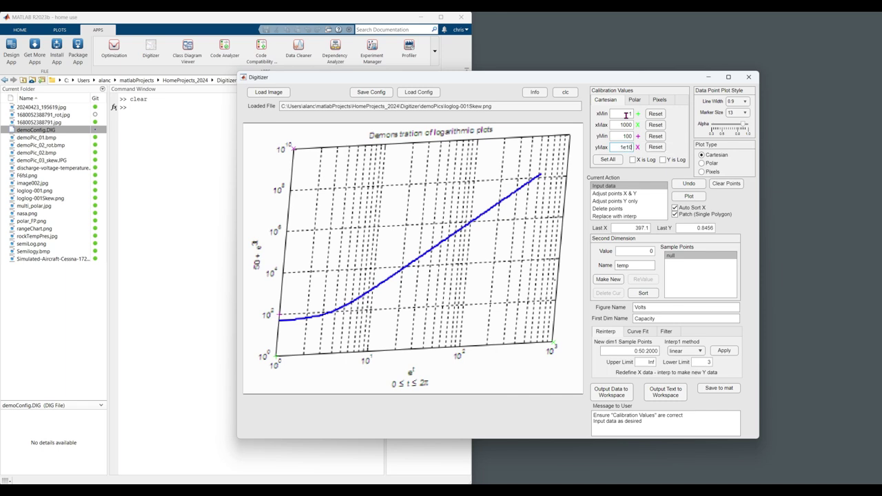
Set both X and Y axes to logarithmic and turn off the Patch display
click(633, 160)
click(663, 160)
click(675, 214)
Trace ten points along the blue curve to its upper end, then switch to Adjust points X & Y
click(280, 319)
click(313, 320)
click(365, 289)
click(390, 275)
click(417, 259)
click(447, 241)
click(475, 222)
click(506, 201)
click(535, 178)
click(539, 175)
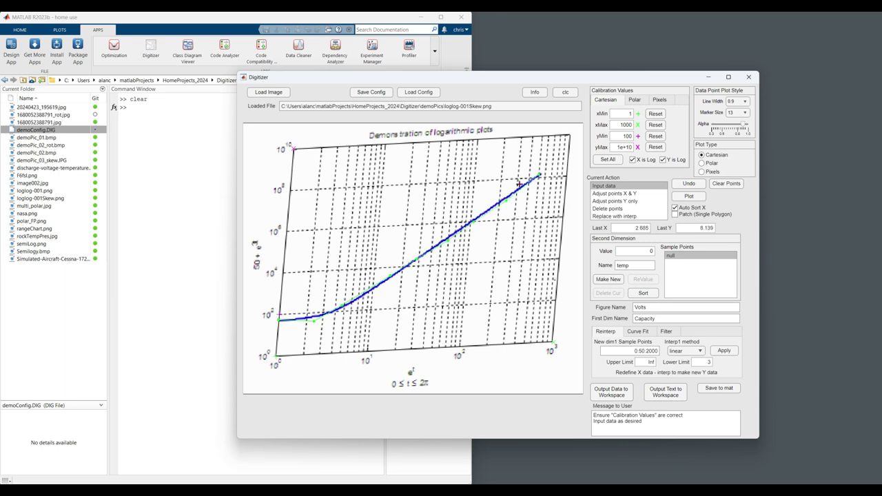
click(638, 196)
Nudge a lower-left point, preview the Volts vs Capacity log-log plot against the chart, then close it
click(315, 317)
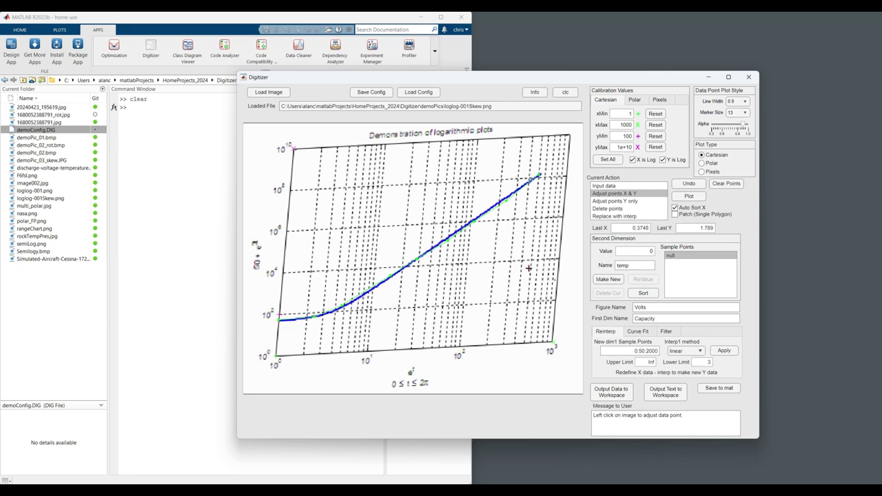
click(691, 196)
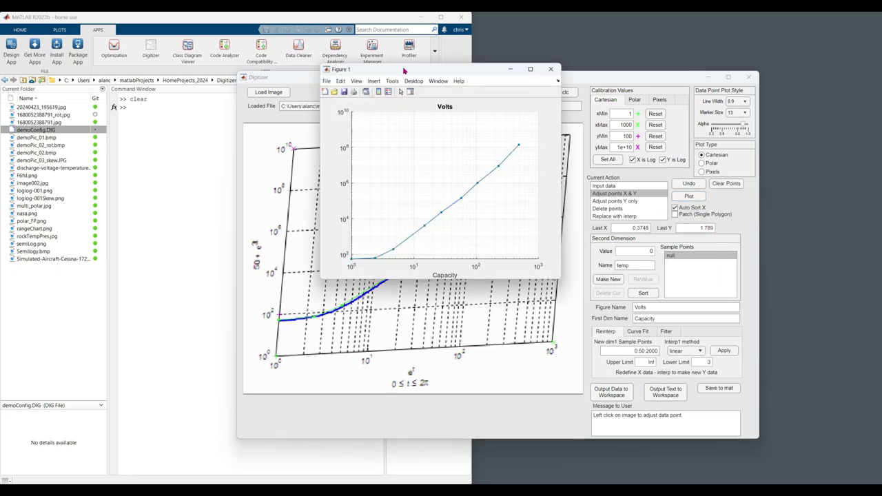
drag(404, 72, 640, 125)
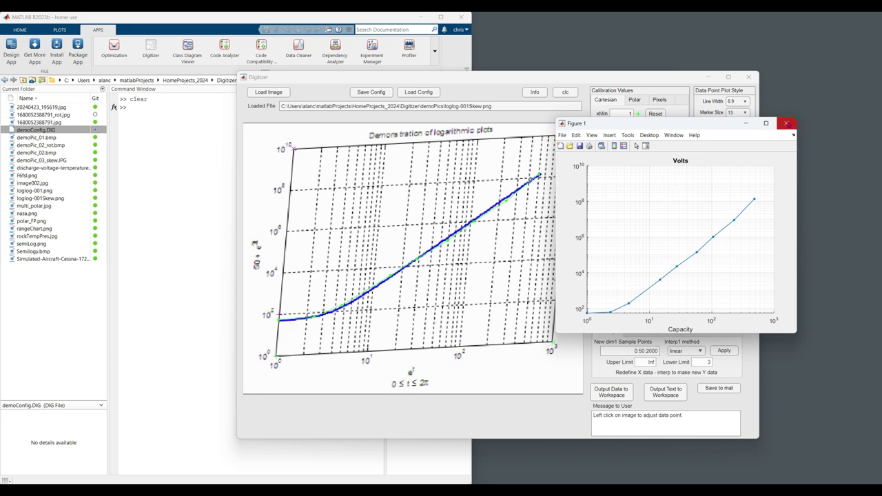
click(785, 124)
drag(569, 80, 574, 78)
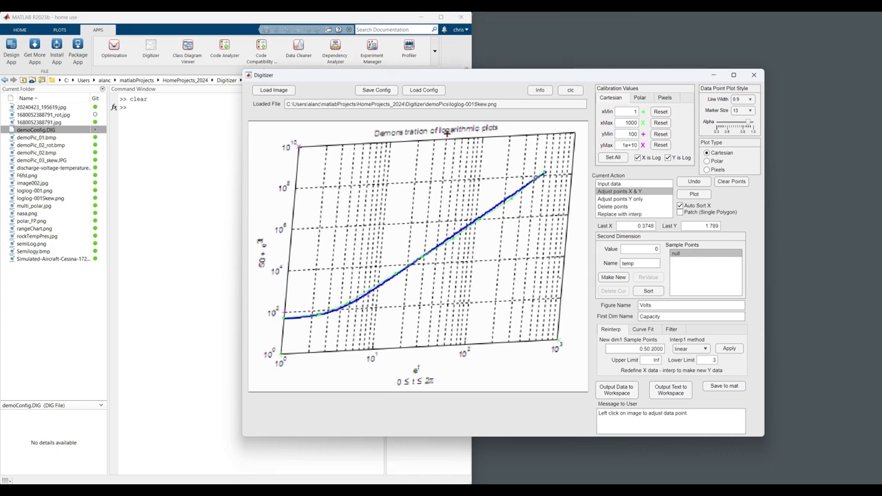
Load multi_polar.jpg, mark the plot centre as the origin and choose Polar calibration
click(274, 89)
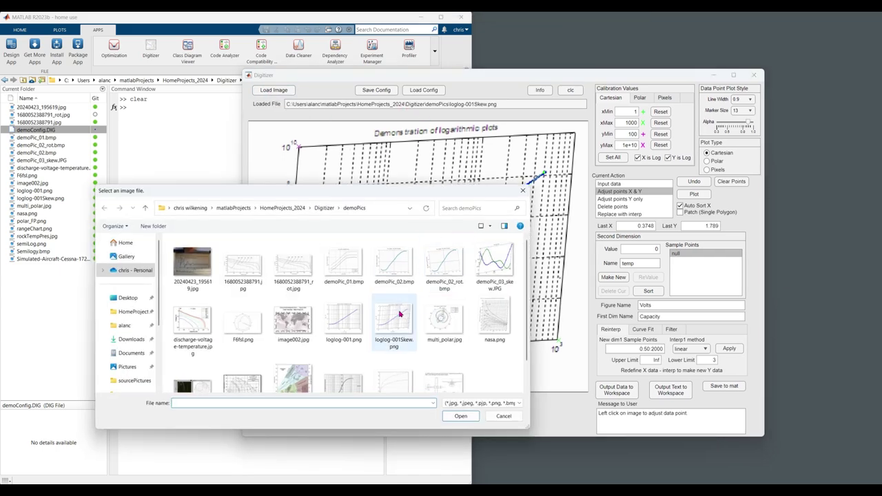
click(243, 318)
scroll(445, 317, down, 1)
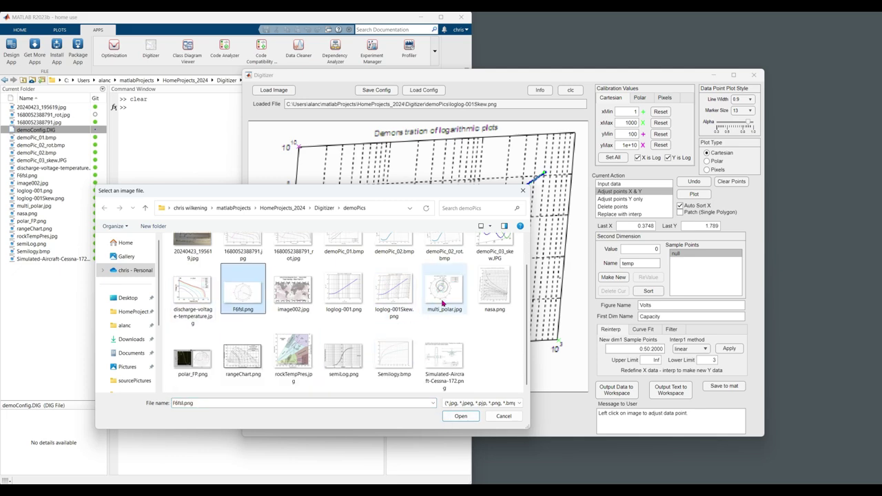
click(444, 288)
click(460, 417)
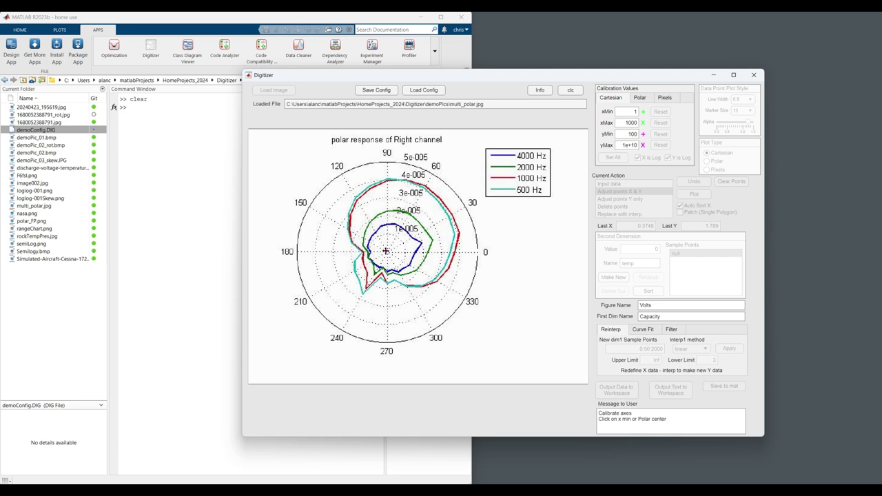
click(387, 252)
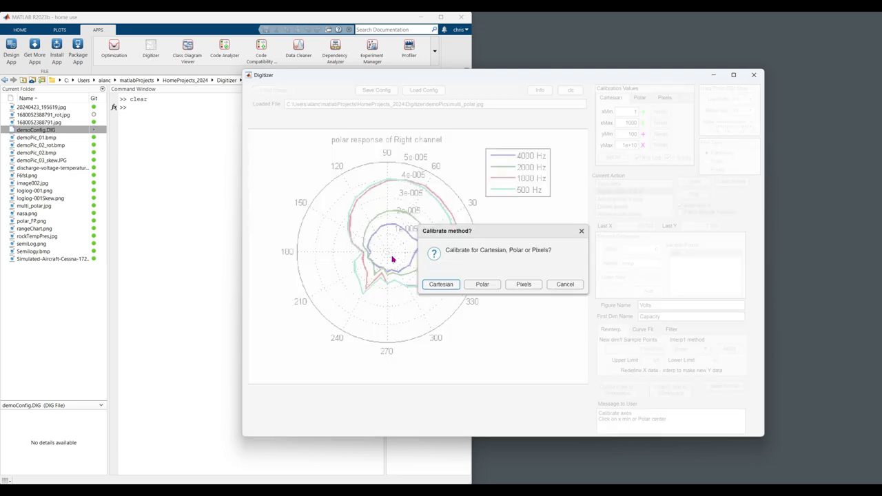
click(482, 284)
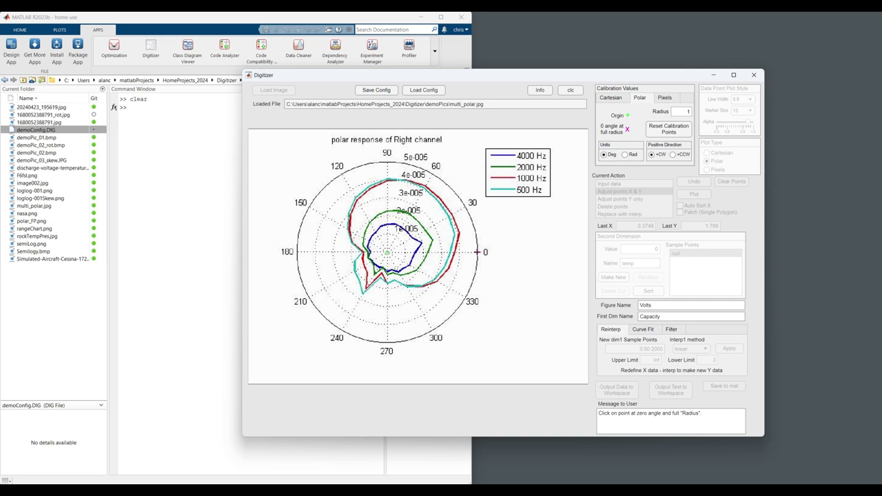
Mark the 0° full-radius point, set radius 5e-5 and make +CCW the positive direction
click(477, 252)
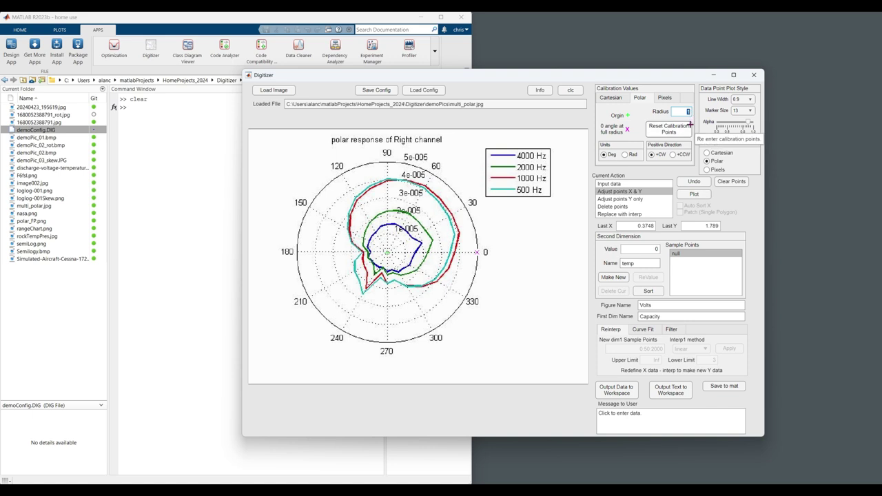
text(5e)
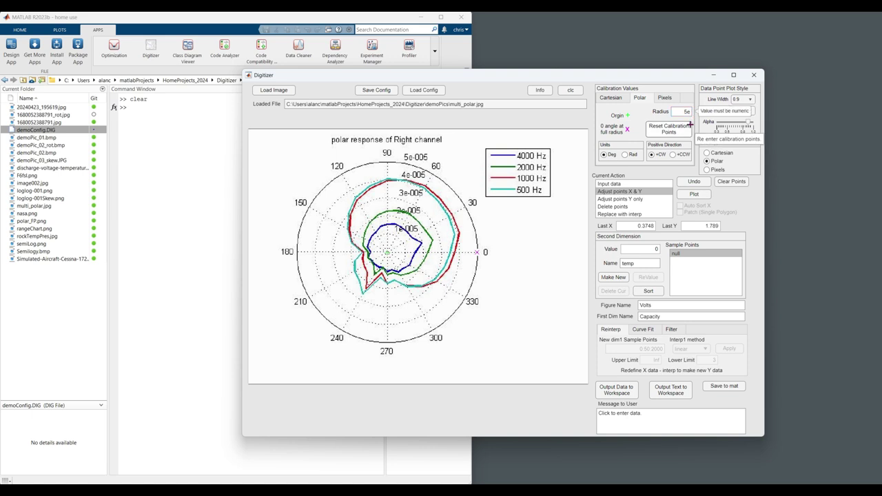
text(-5)
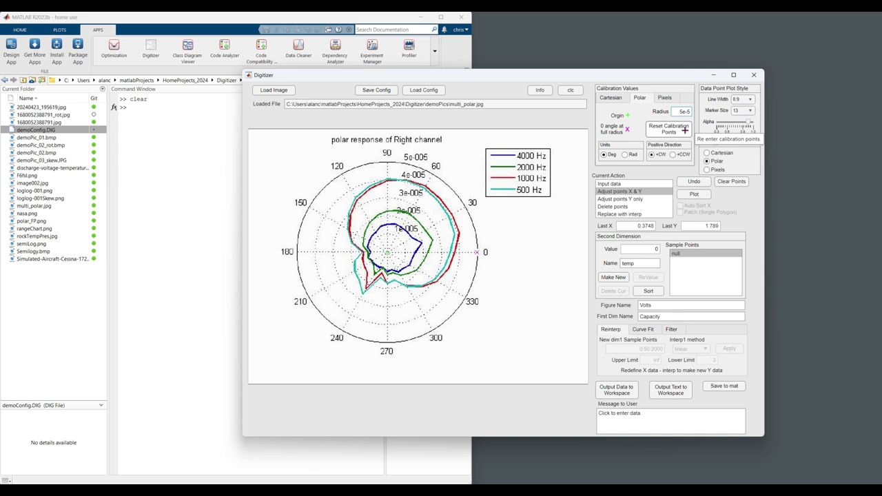
click(673, 155)
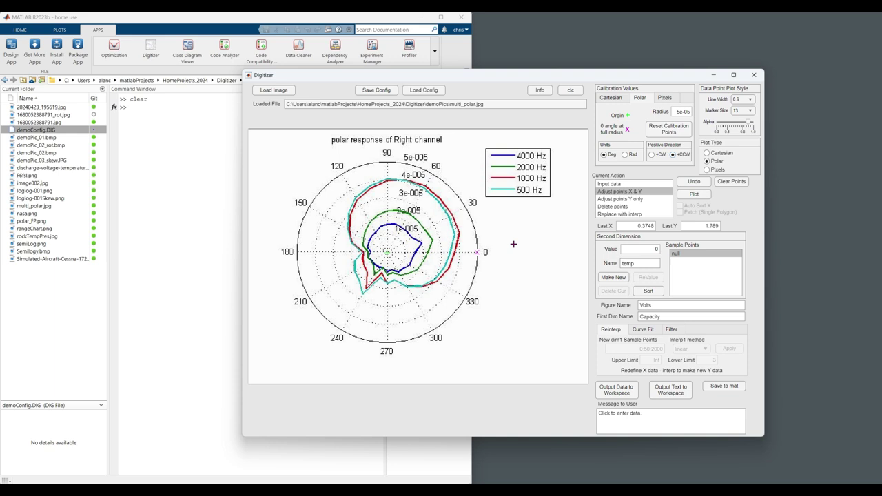
Name the figure 'polar demo' and first dimension 'freq', then create a set with hz value 1000
double_click(658, 317)
text(freq)
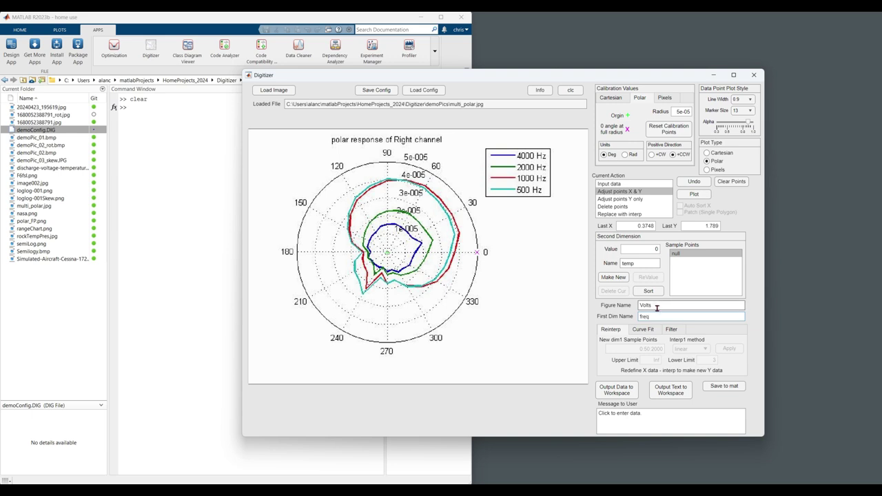
double_click(657, 305)
text(polar demo)
double_click(640, 263)
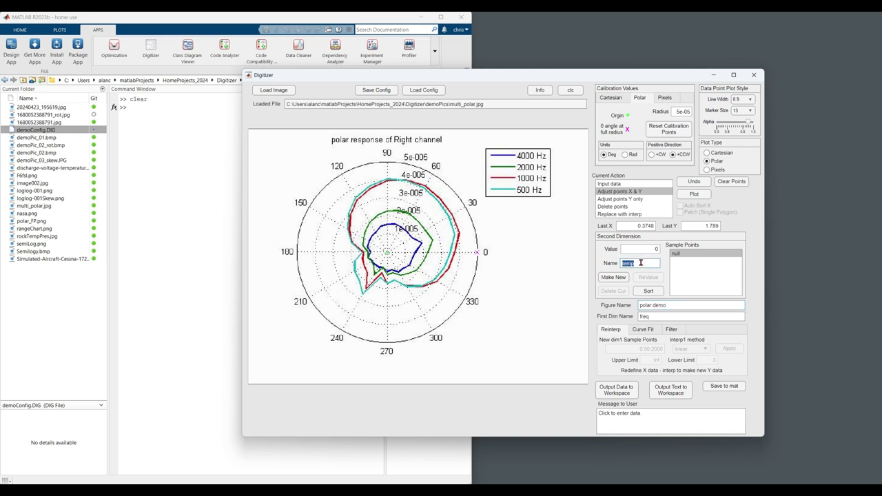
text(hz)
click(655, 251)
double_click(652, 253)
text(1000)
click(613, 277)
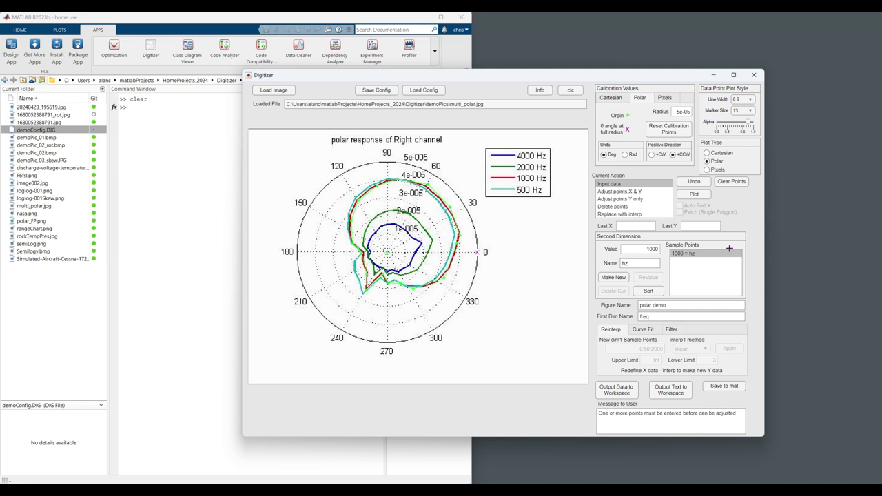
Create a new sample set with hz value 2000
double_click(654, 249)
text(2000)
click(613, 277)
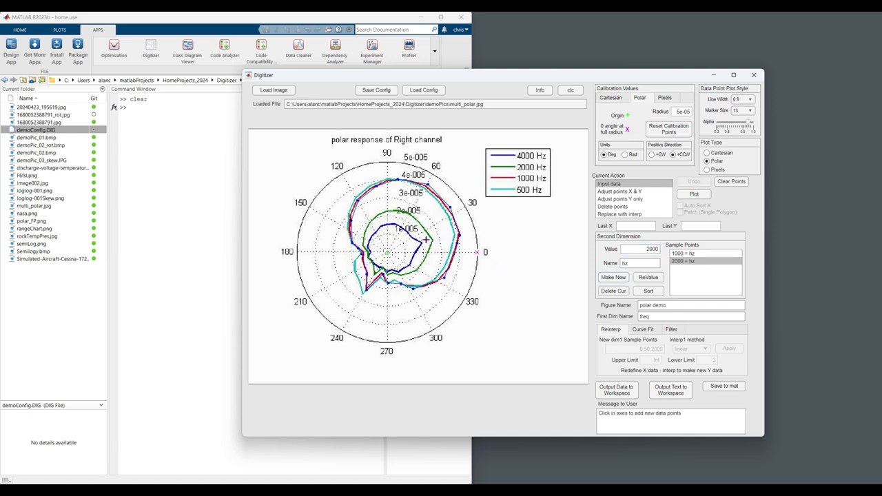
Place five points along the green 2000 Hz curve
click(427, 238)
click(408, 213)
click(397, 210)
click(373, 218)
click(365, 242)
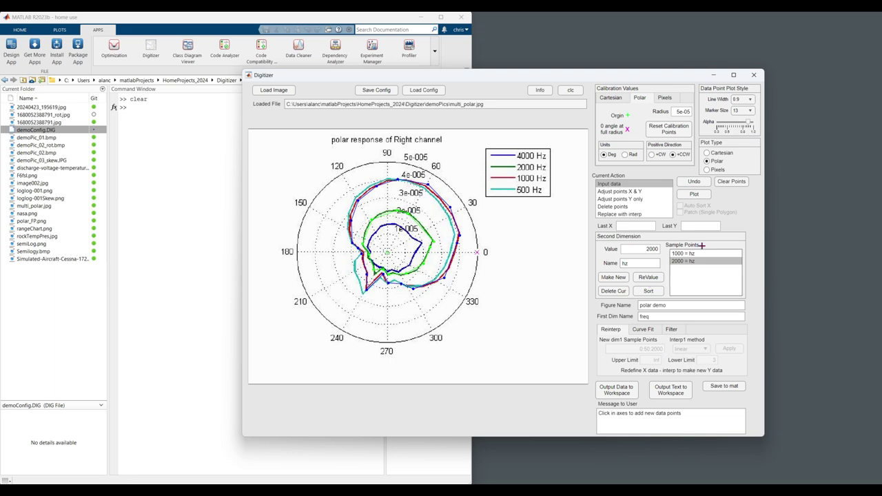
Plot both polar curves in Figure 1 and print the freq/hz data to the Command Window
click(696, 194)
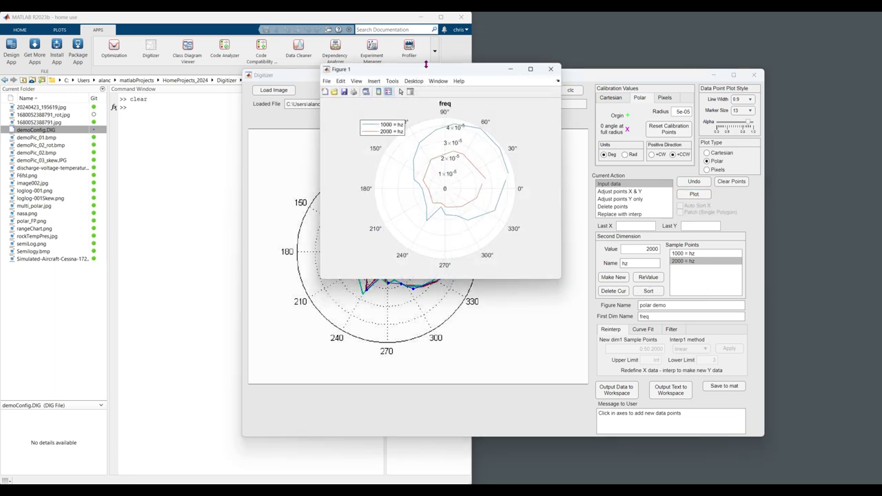
drag(423, 75, 596, 151)
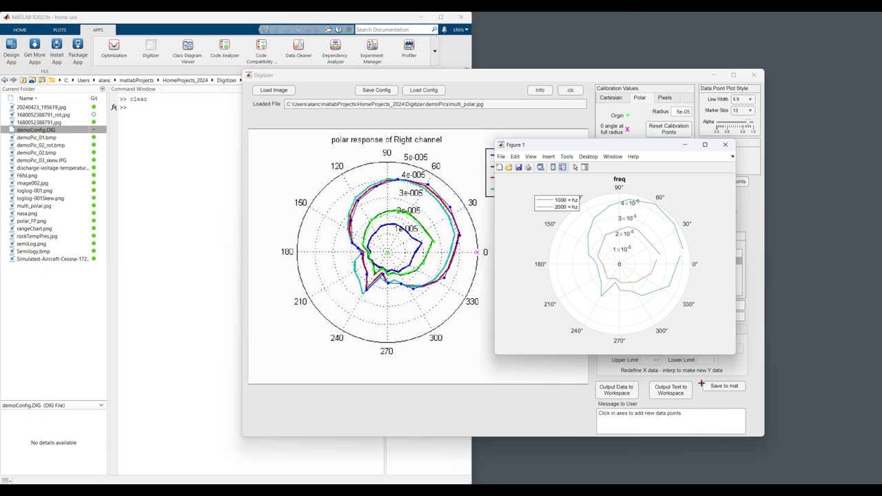
click(731, 399)
click(672, 392)
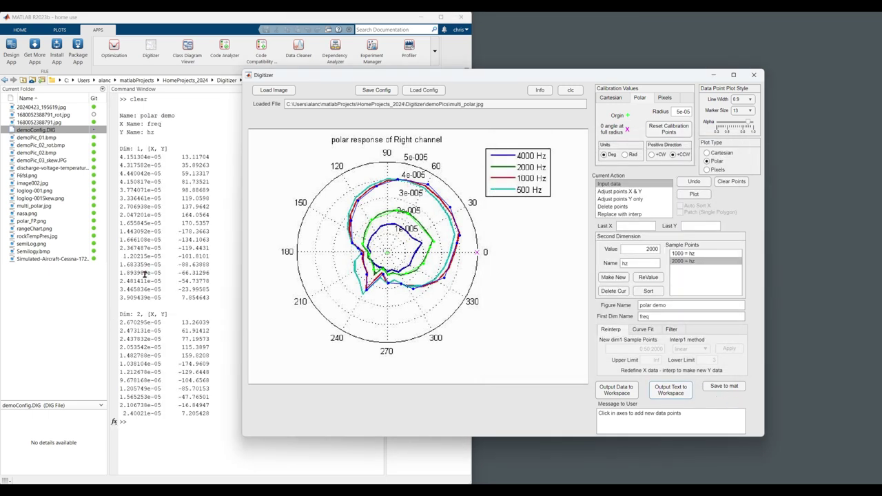
click(161, 267)
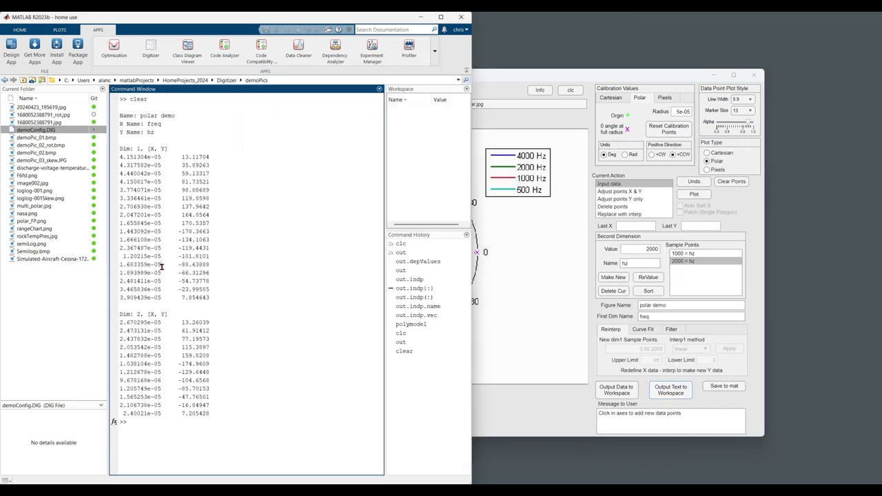
click(530, 78)
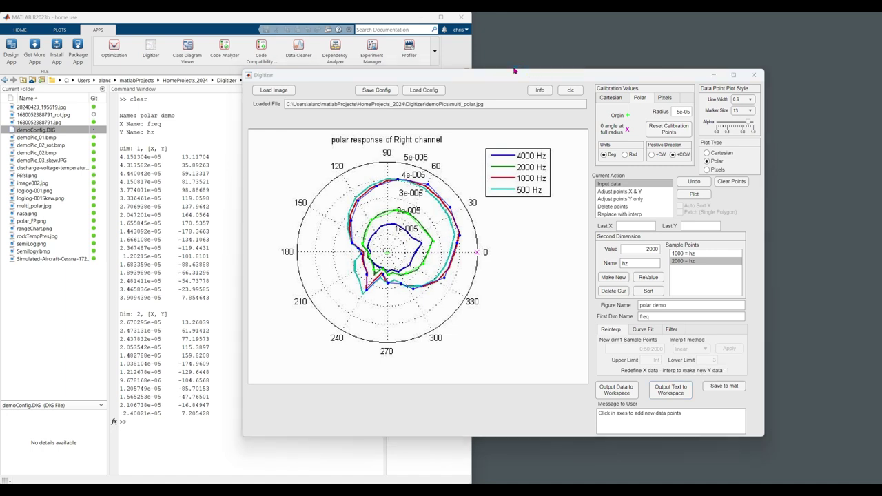
Open Simulated-Aircraft-Cessna-172.png in the Digitizer, replacing the polar chart
click(374, 92)
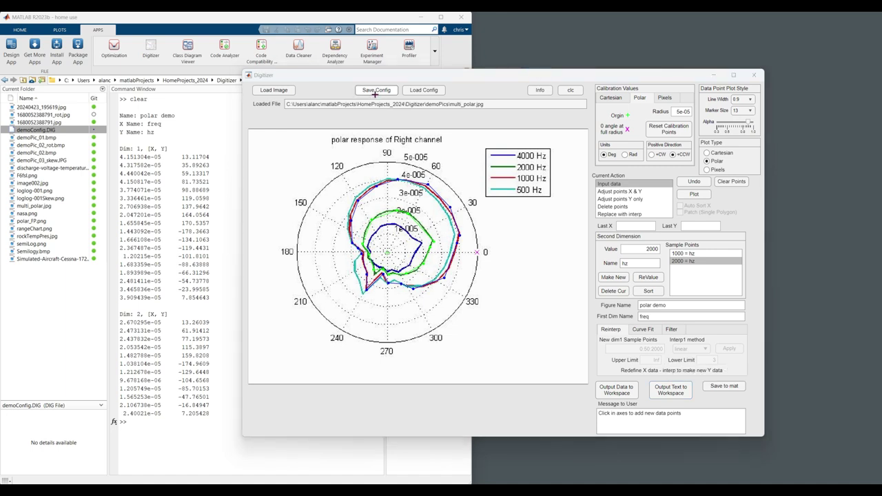
click(279, 89)
scroll(345, 317, down, 1)
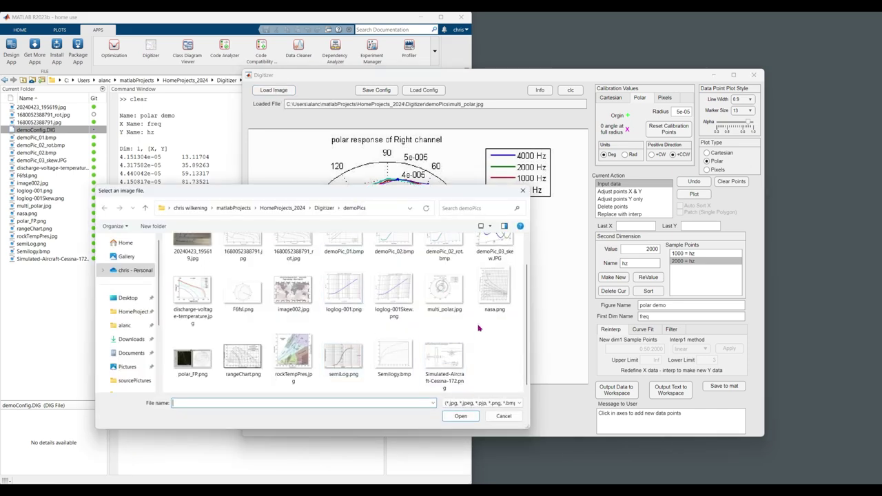
click(447, 360)
click(460, 417)
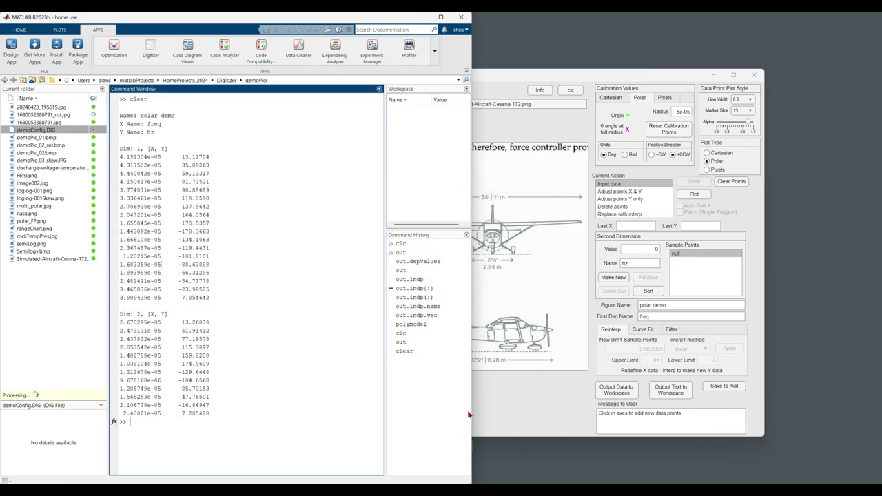
drag(513, 80, 494, 79)
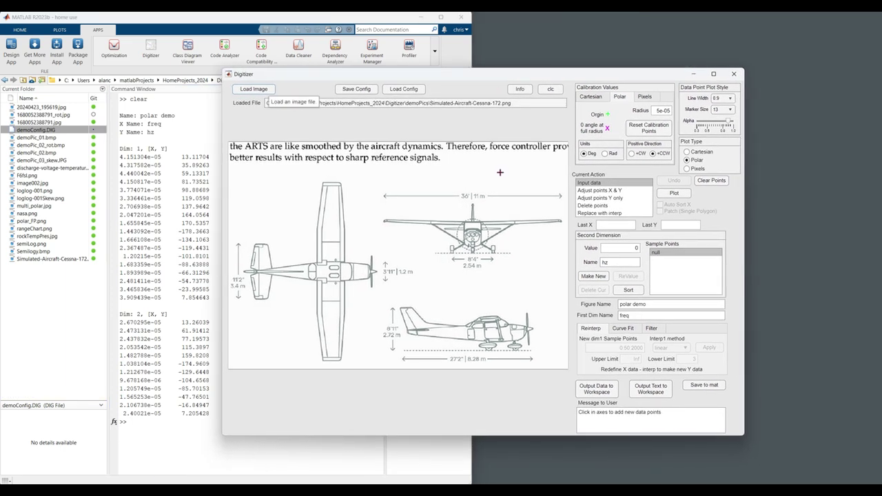
Choose Cartesian calibration and mark the wingtips, wheels and tail top on the Cessna drawing
click(591, 97)
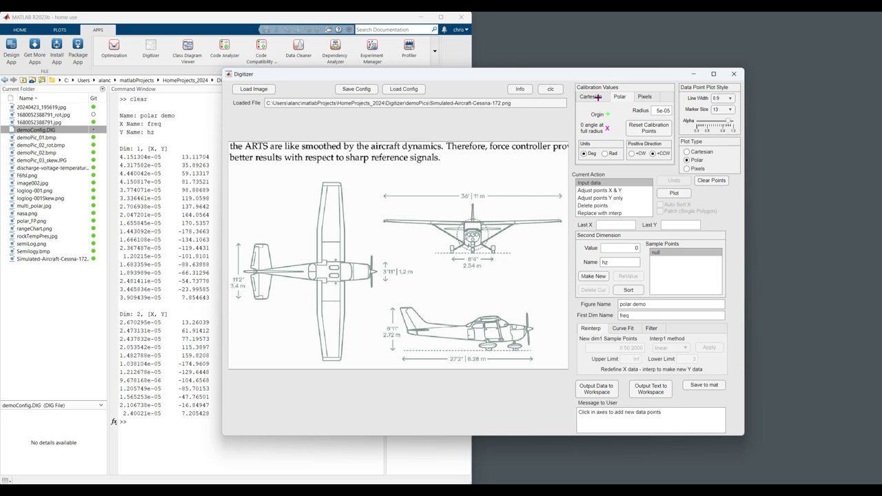
click(384, 221)
click(426, 288)
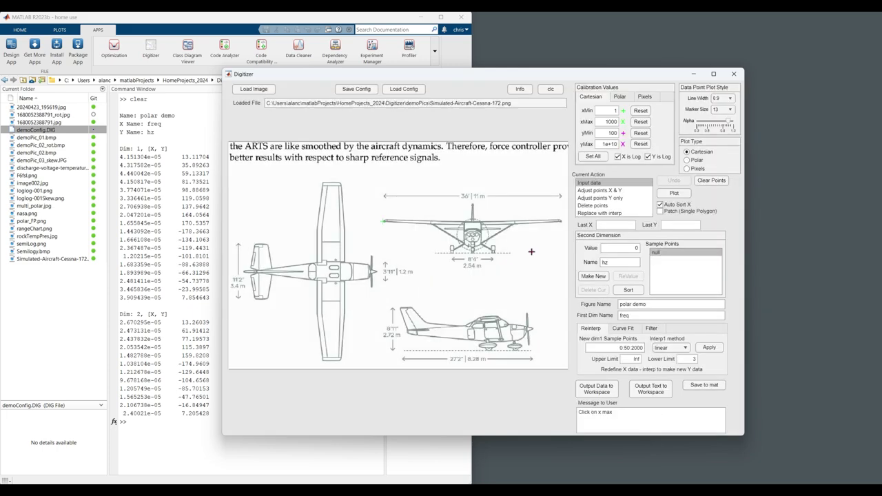
click(561, 221)
click(474, 254)
click(473, 205)
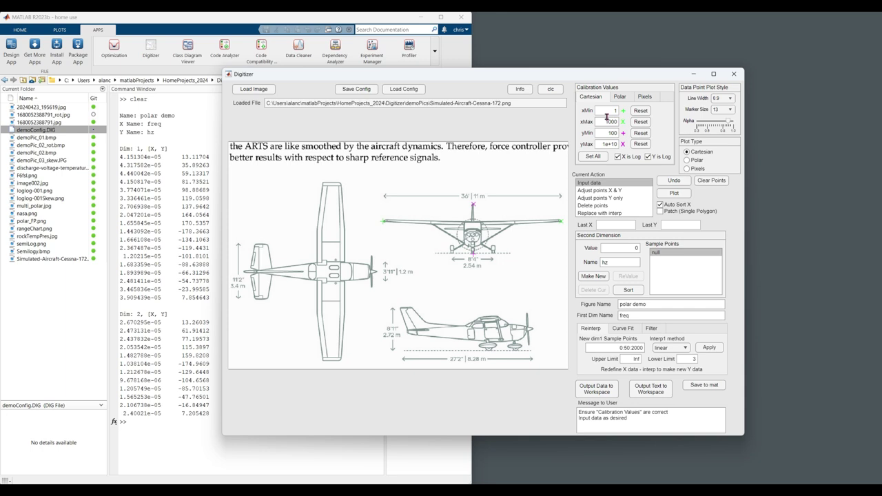
Enter x range 0 to 11 and y range 0 to 2.72, making both axes linear
double_click(607, 113)
text(0)
key(Tab)
text(11)
double_click(611, 132)
text(0)
key(Tab)
key(BackSpace)
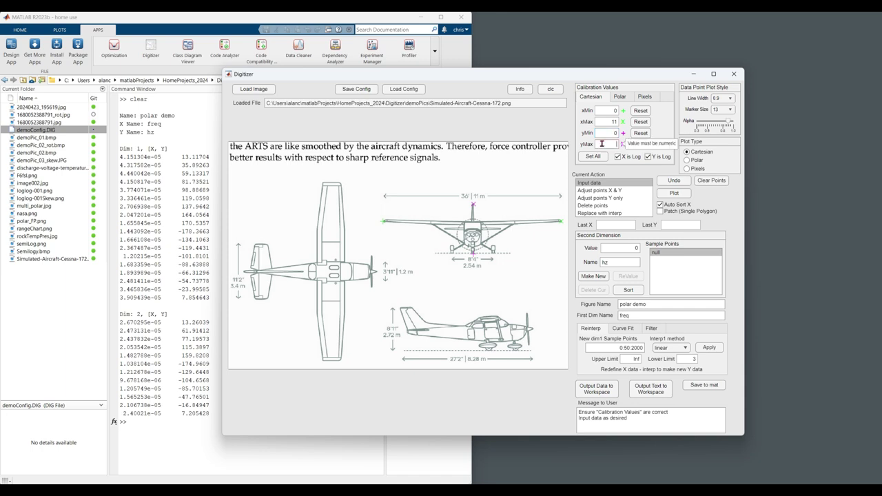
text(2.7)
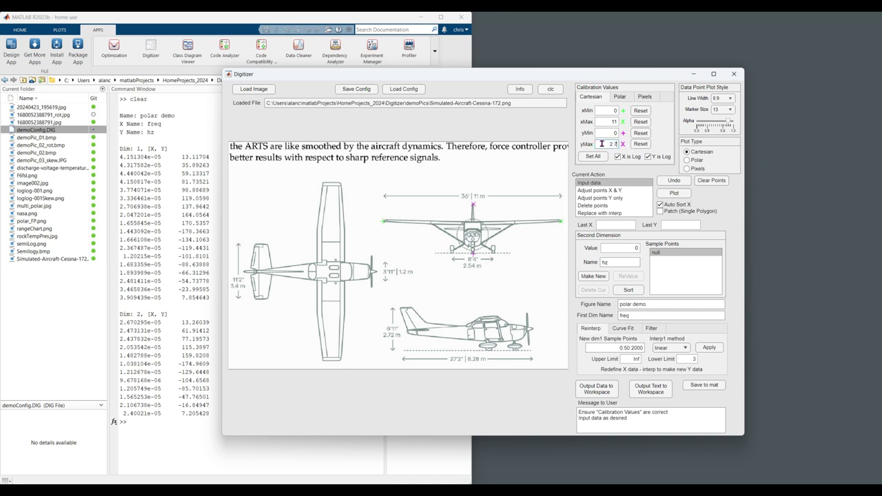
text(2)
click(655, 157)
click(619, 157)
Mark two points on the Cessna drawing, clear the Command Window, and output them to the workspace as out
click(463, 234)
click(481, 235)
click(550, 89)
drag(536, 73, 642, 73)
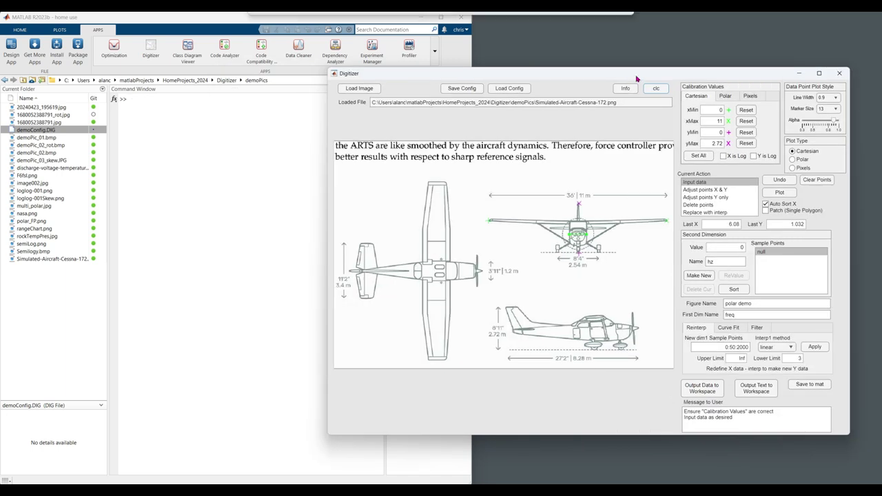
click(703, 391)
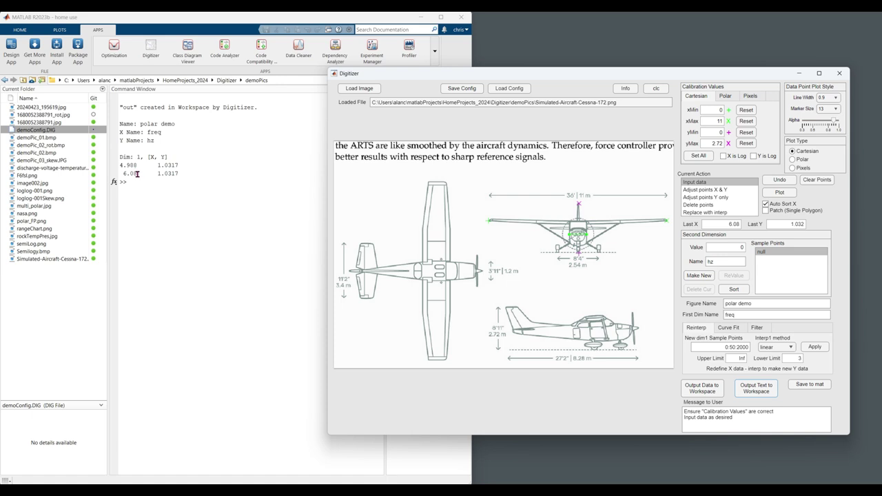
Highlight the printed X values 4.988 and 6.08, then move the Digitizer back into place
click(137, 174)
drag(137, 173, 106, 166)
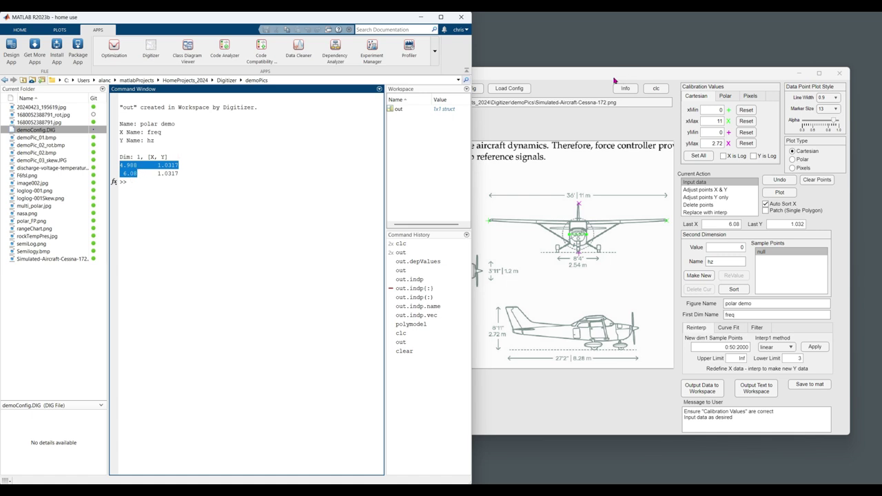
drag(616, 78, 557, 96)
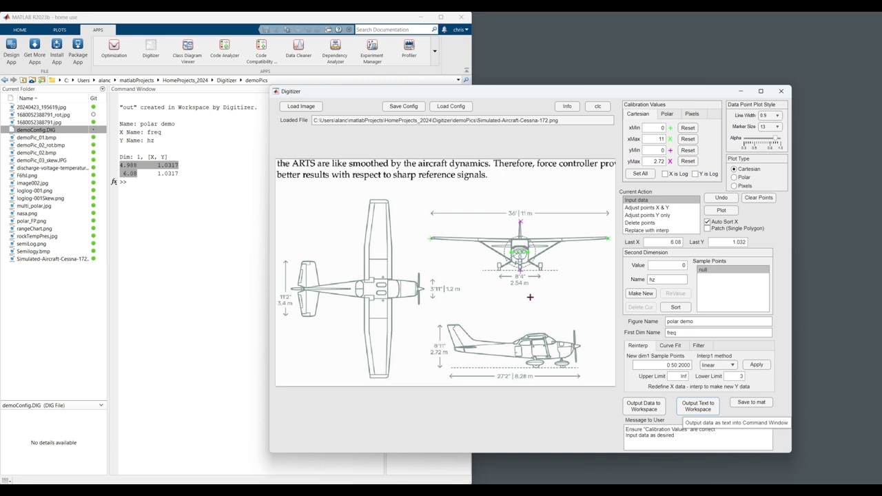
drag(350, 93, 353, 95)
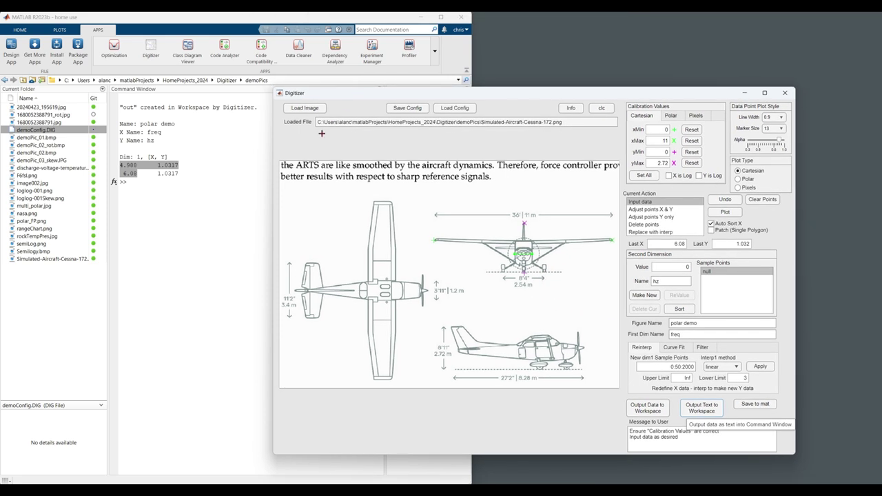
Select 20240423_195619.jpg from the demoPics folder as the new image and open it
click(303, 107)
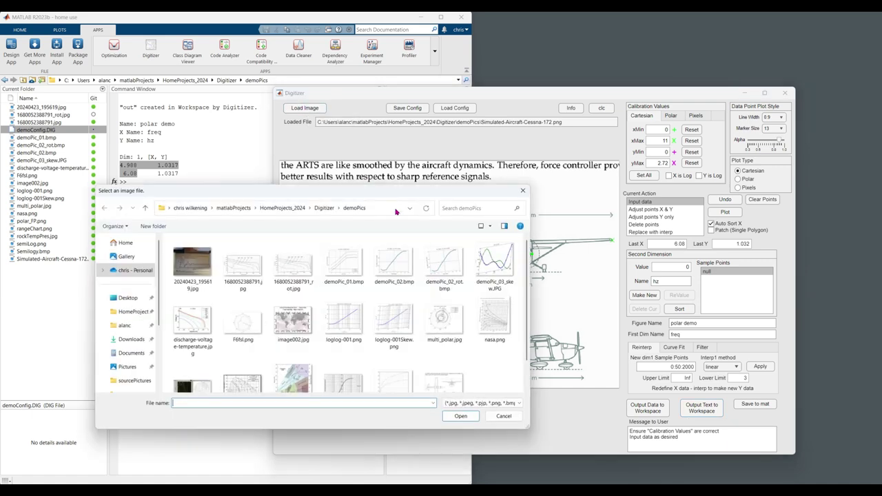
scroll(345, 314, down, 1)
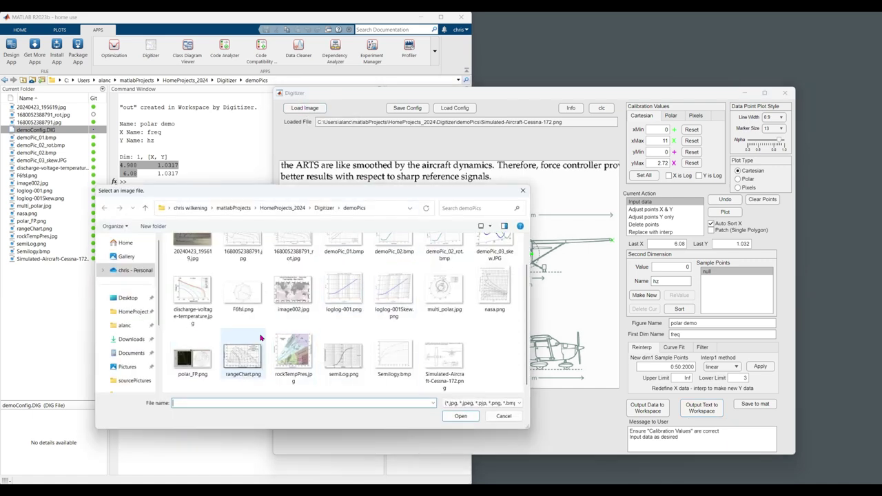
scroll(296, 330, up, 1)
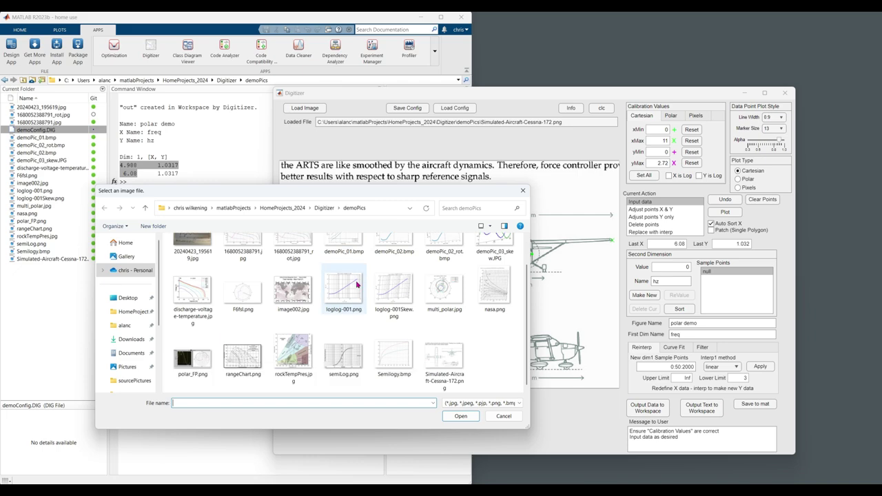
click(192, 265)
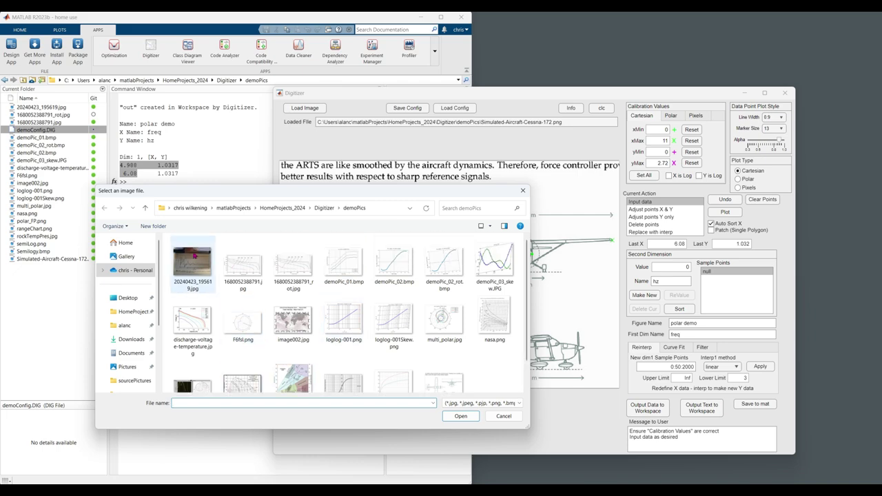
click(460, 417)
Drag the Digitizer window, now showing the step-response photo, over the main window
drag(510, 97, 492, 88)
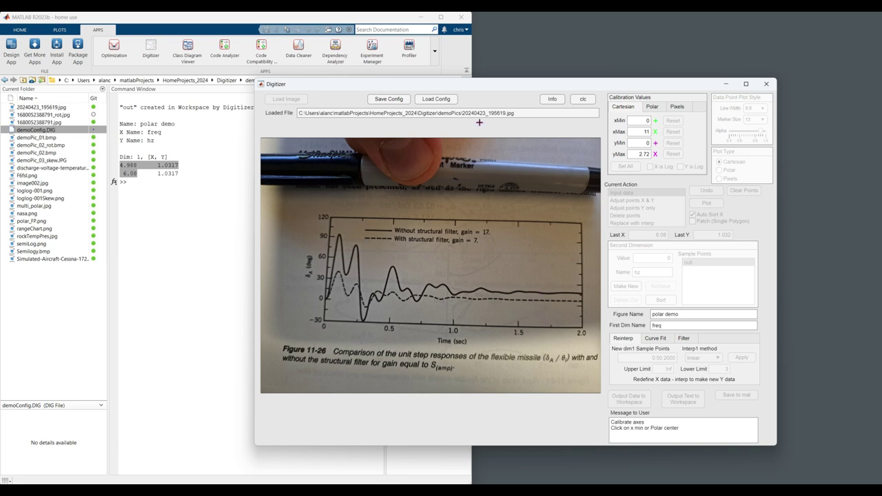
mouse_move(468, 88)
mouse_down()
mouse_move(472, 99)
mouse_move(464, 98)
mouse_up()
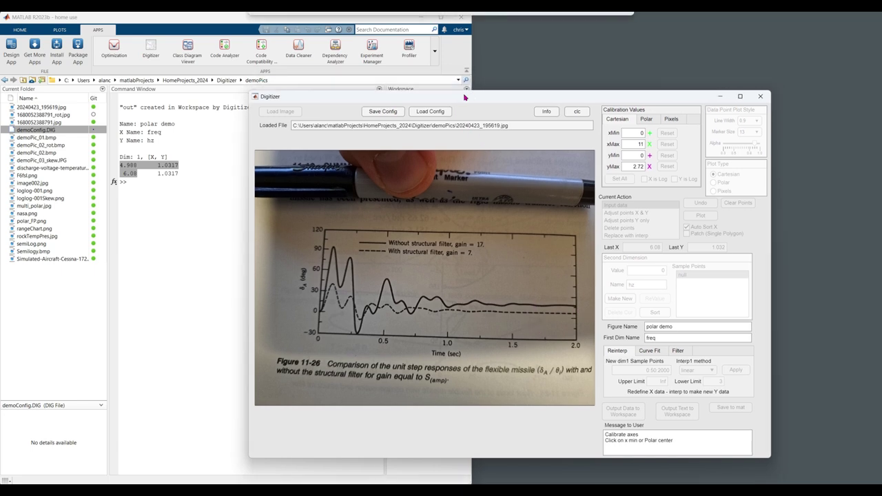